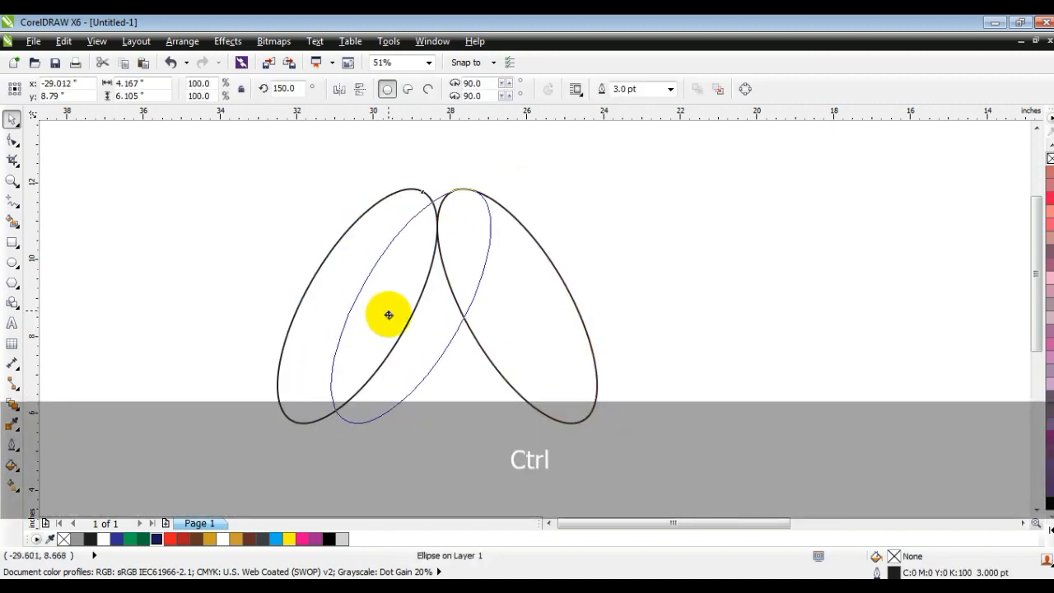
Mirror a copy of the left ellipse to its left and shift it back until the two lower ends overlap
left_click(250, 300)
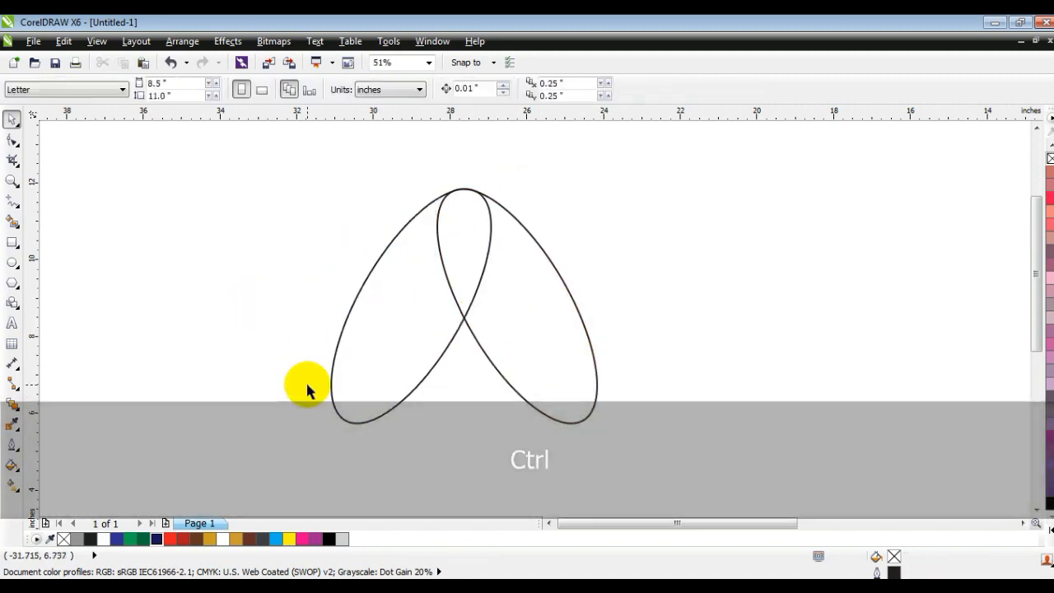
left_click(365, 341)
left_click_drag(498, 304, 247, 316)
right_click(247, 316)
left_click_drag(247, 316, 302, 319)
left_click(200, 353)
Mirror a copy of the leftmost ellipse to its left and shift it until their upper ends overlap, completing the zigzag M
left_click(306, 352)
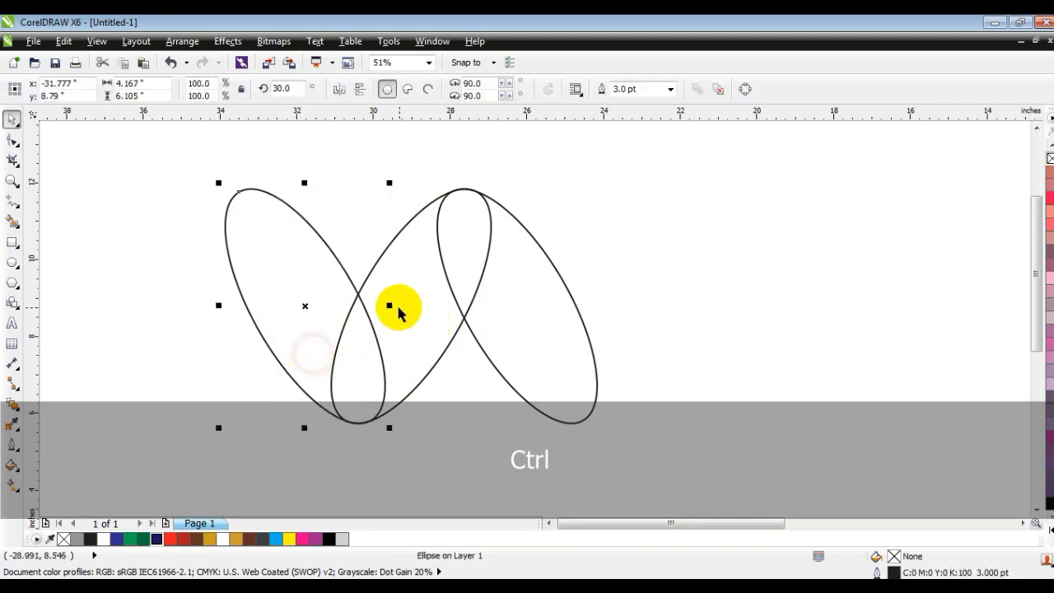
left_click_drag(390, 304, 207, 322)
right_click(207, 322)
left_click_drag(120, 313, 169, 318)
Weld the four overlapping ellipses into a single M-shaped outline
left_click_drag(95, 162, 624, 449)
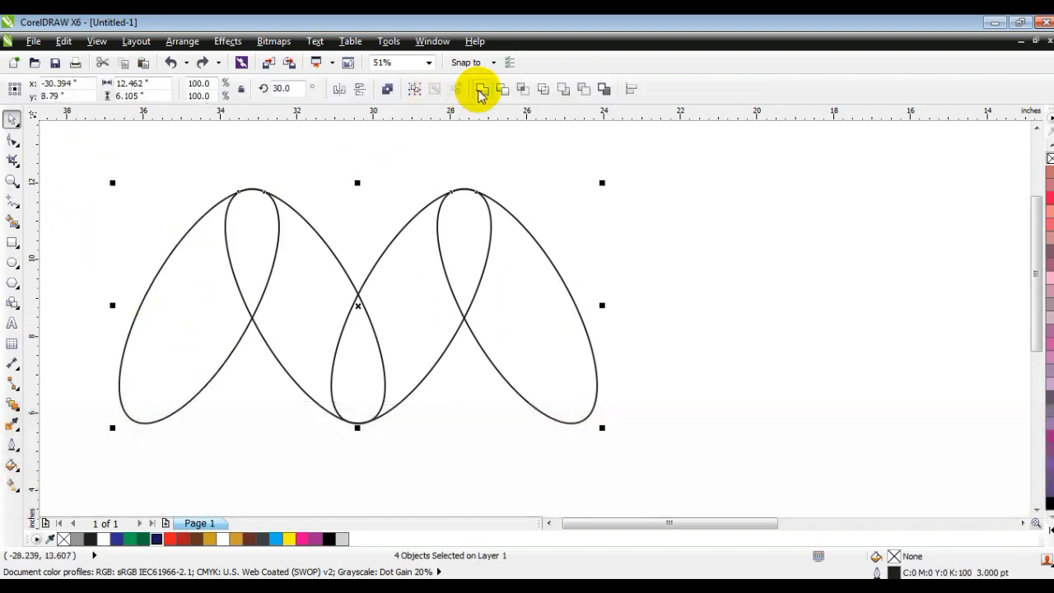
left_click(478, 93)
left_click(662, 249)
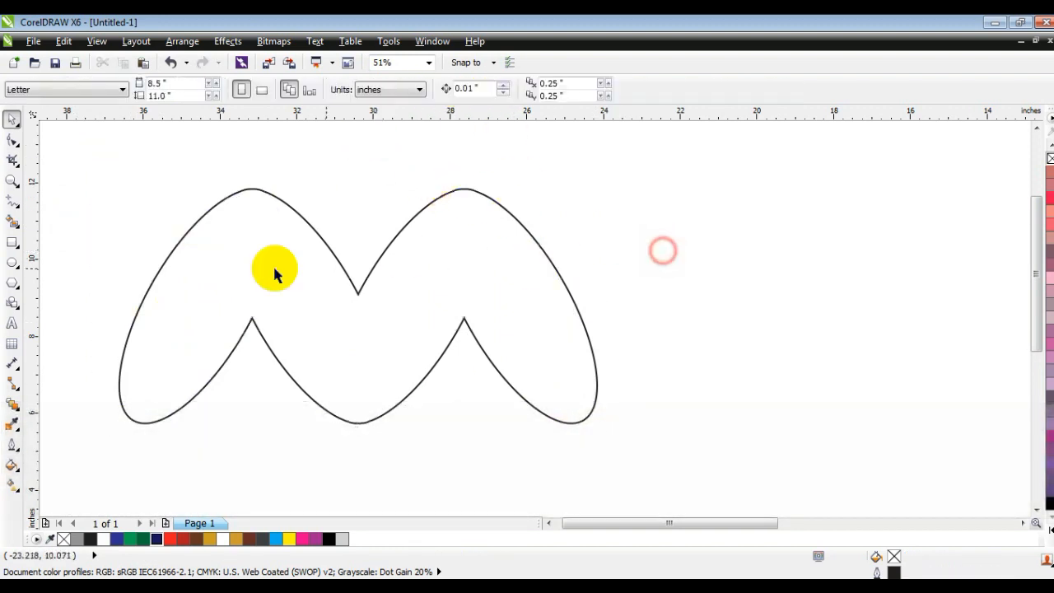
Draw a freehand polyline from below the right lower notch through that notch and the central upper notch, ending above the outline
left_click(12, 180)
left_click_drag(66, 162, 669, 466)
left_click(13, 200)
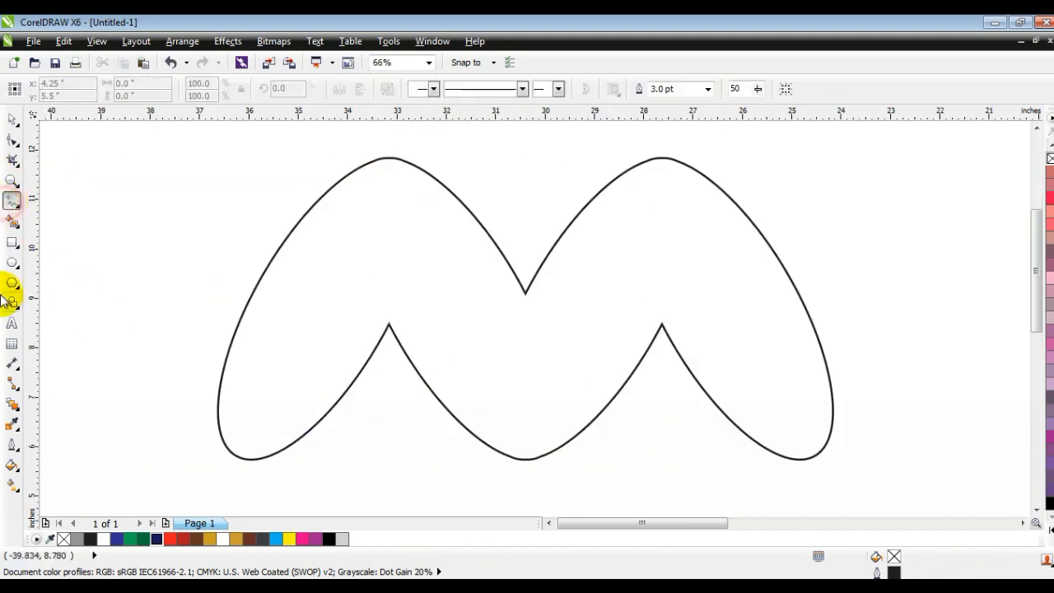
left_click(666, 363)
left_click(661, 325)
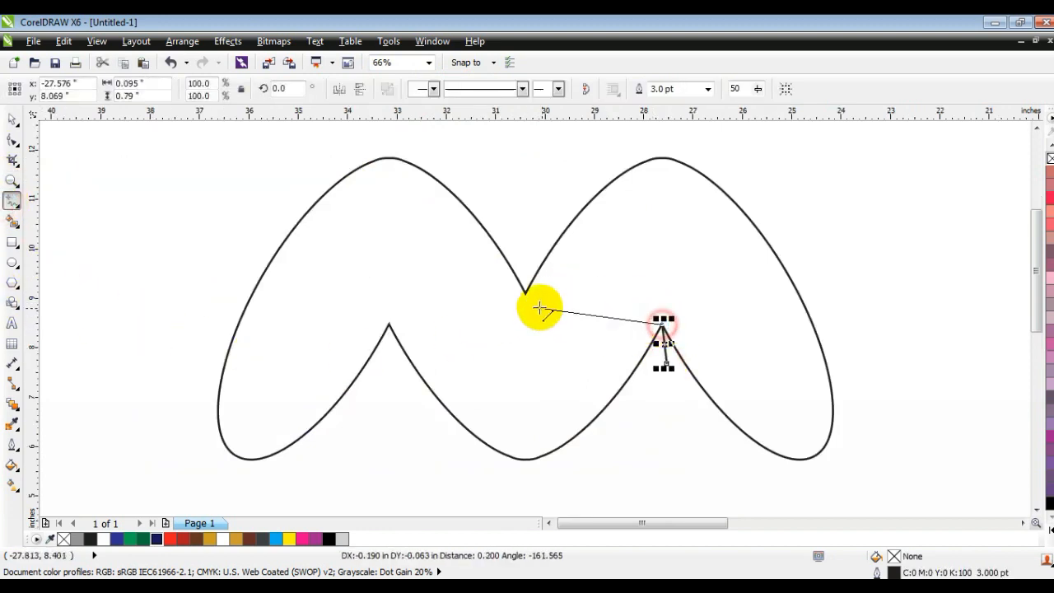
left_click(524, 294)
left_click(514, 206)
Convert the segment between the central and right notches to a curve and bend it downward into a smooth arc
left_click(12, 142)
left_click_drag(459, 264, 677, 364)
left_click_drag(565, 263, 508, 325)
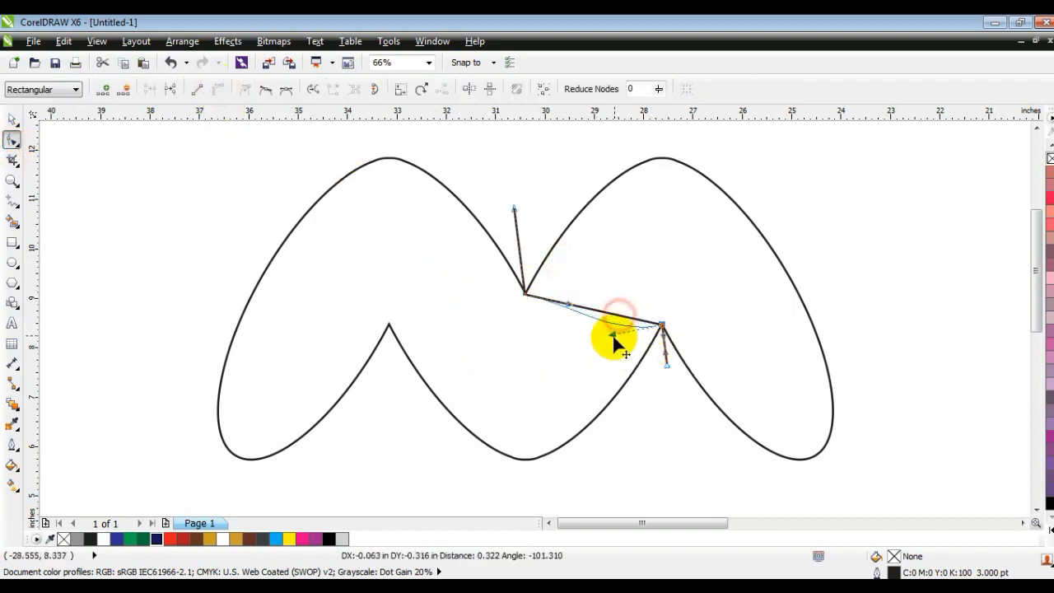
left_click_drag(570, 305, 546, 346)
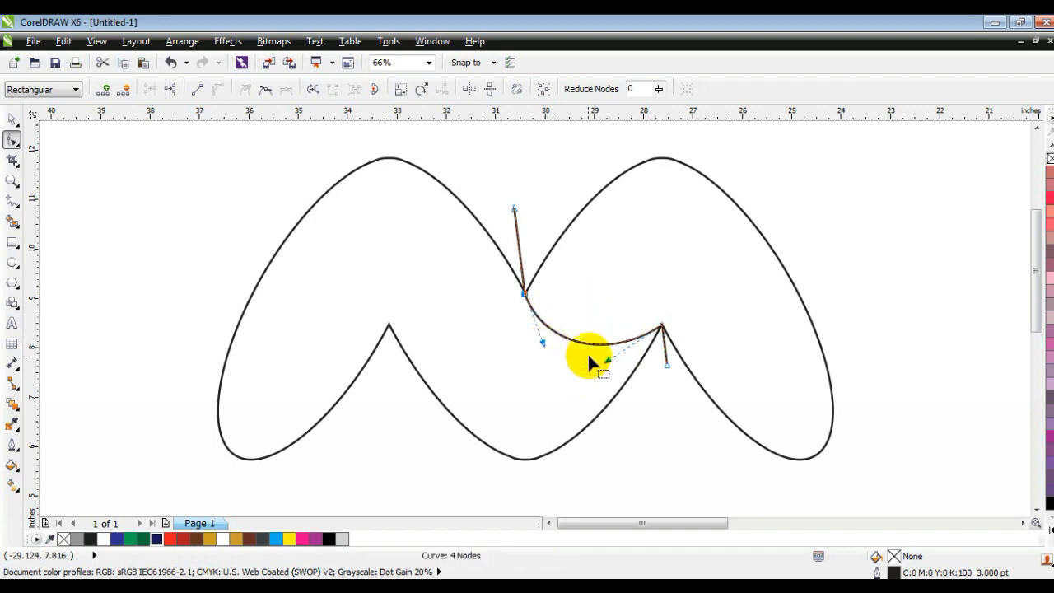
left_click_drag(608, 361, 610, 372)
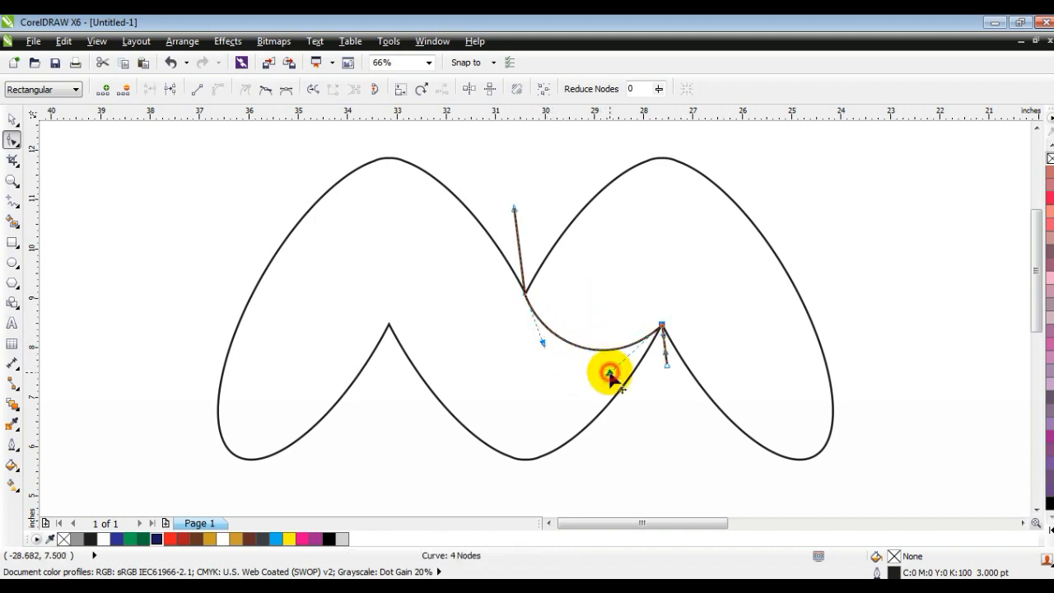
Draw a polyline joining the central upper notch to the left lower notch, with both ends extending outside the outline
left_click(13, 202)
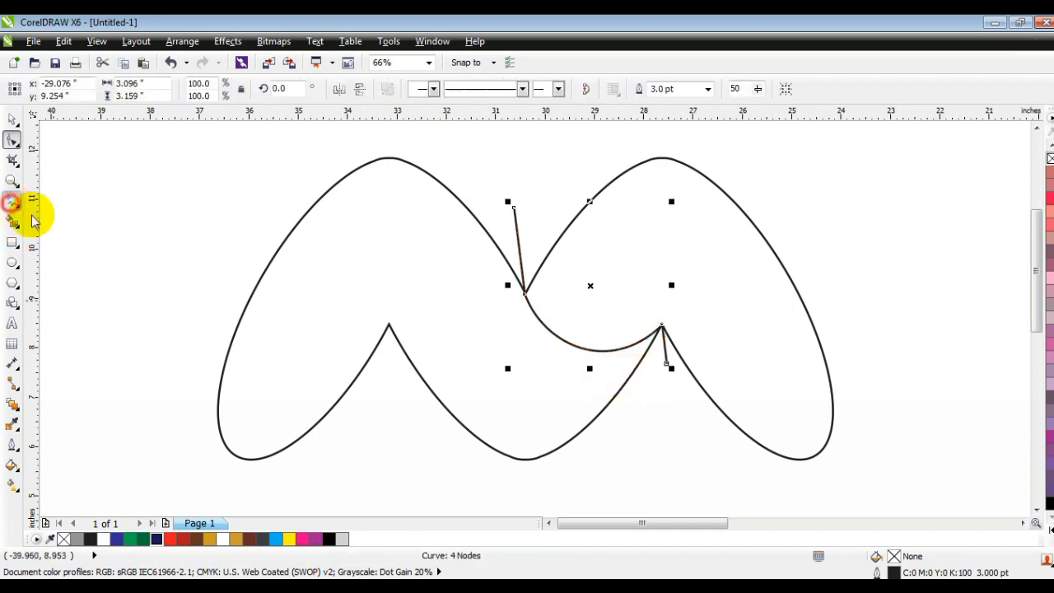
left_click(524, 292)
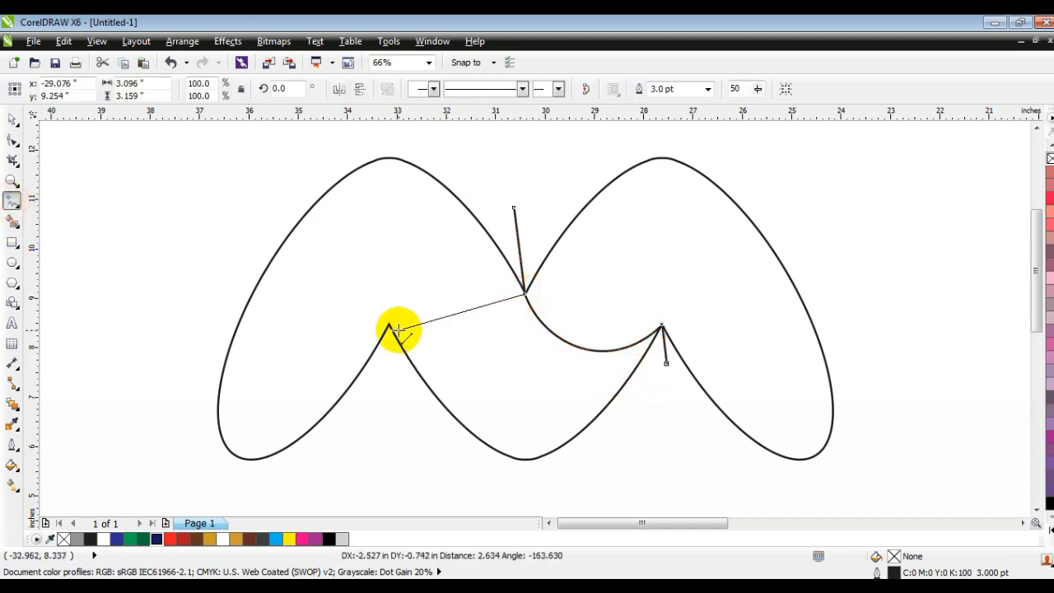
left_click(390, 323)
left_click(386, 321)
left_click(368, 401)
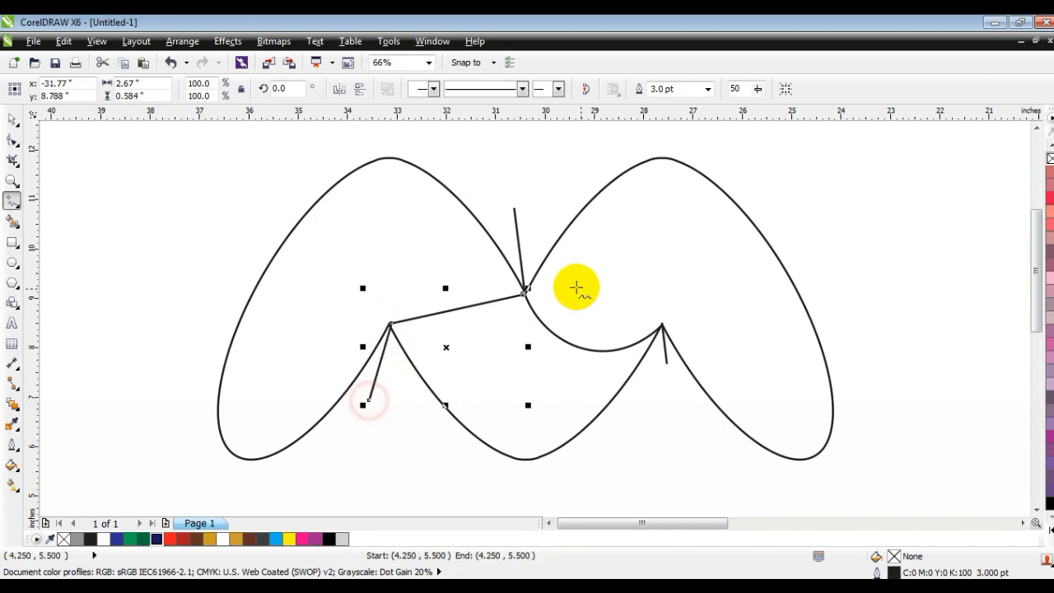
left_click(544, 215)
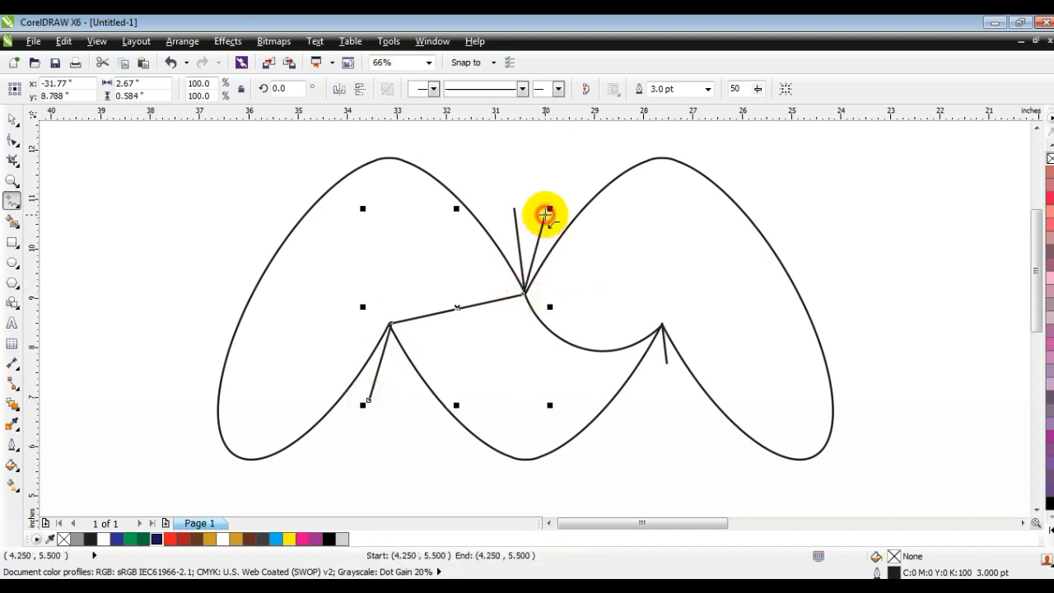
Convert the segment between the left and central notches to a curve, arch it upward, and align its end nodes with the notches
left_click(12, 140)
left_click_drag(364, 270, 480, 336)
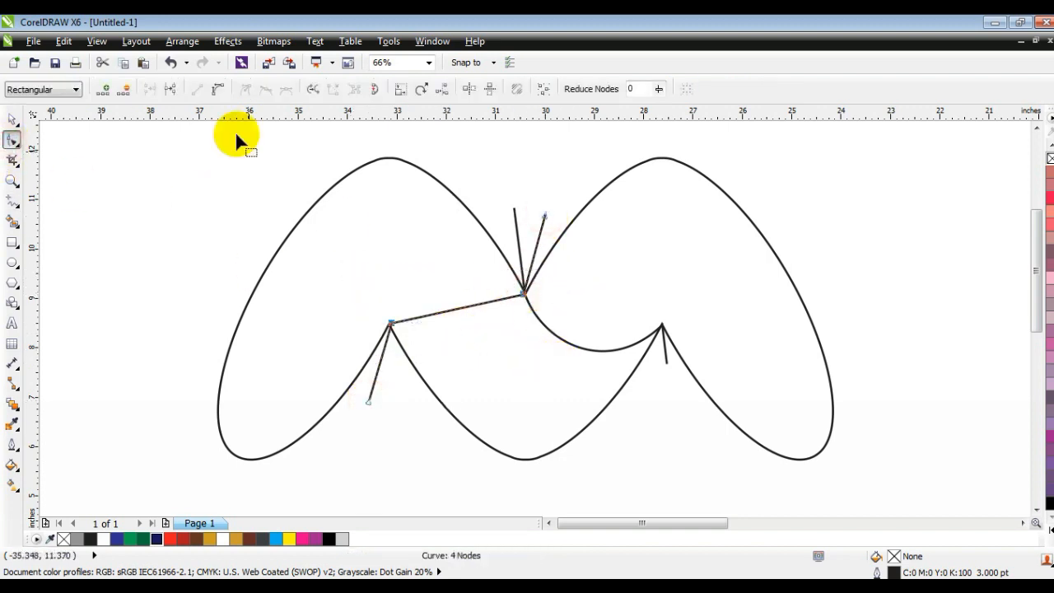
left_click(219, 89)
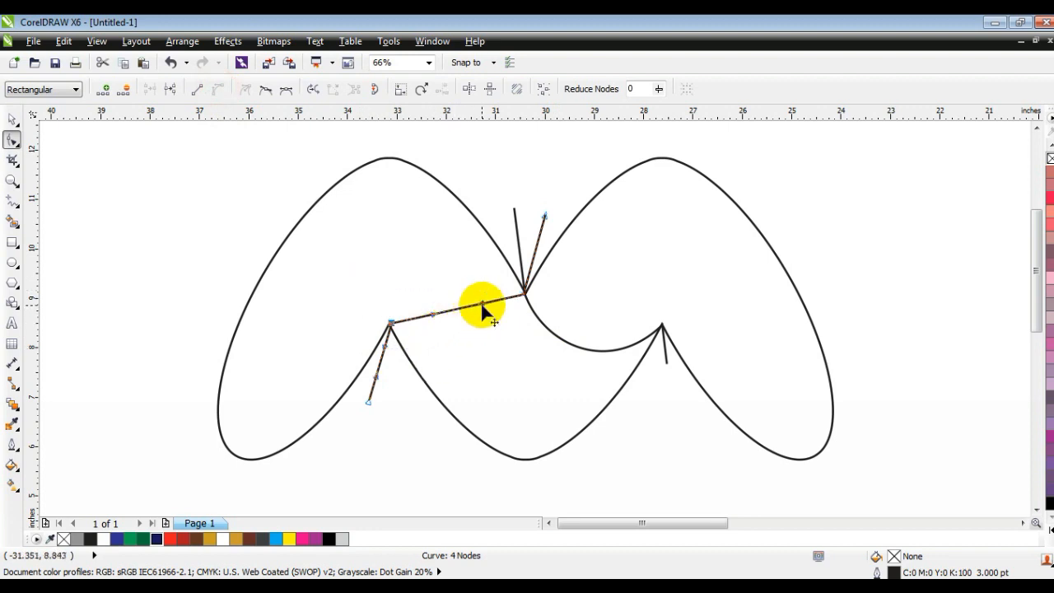
left_click_drag(482, 306, 461, 228)
left_click(389, 324)
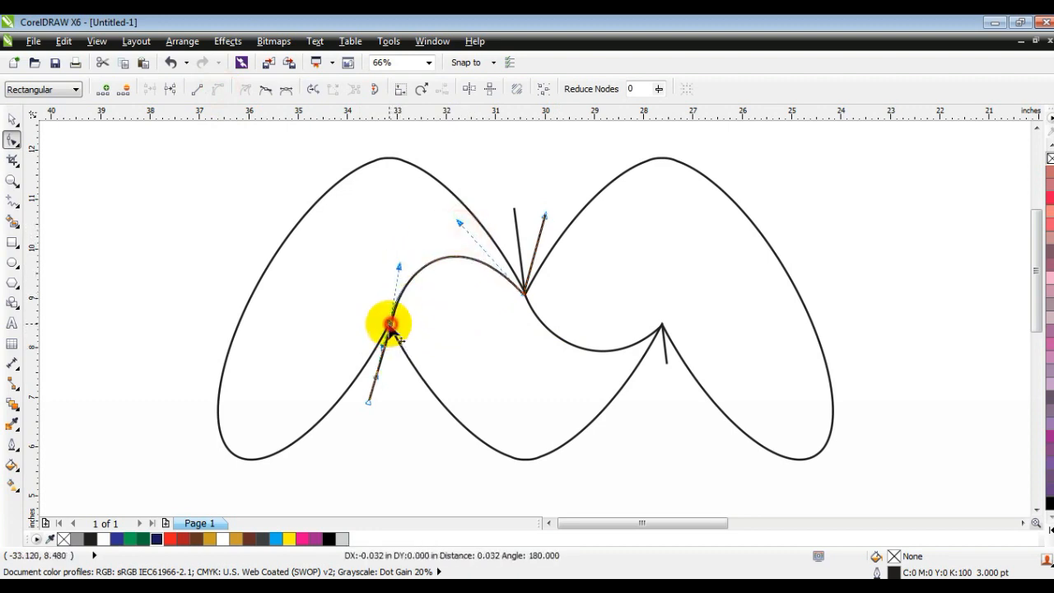
left_click_drag(399, 267, 409, 273)
left_click_drag(460, 223, 474, 215)
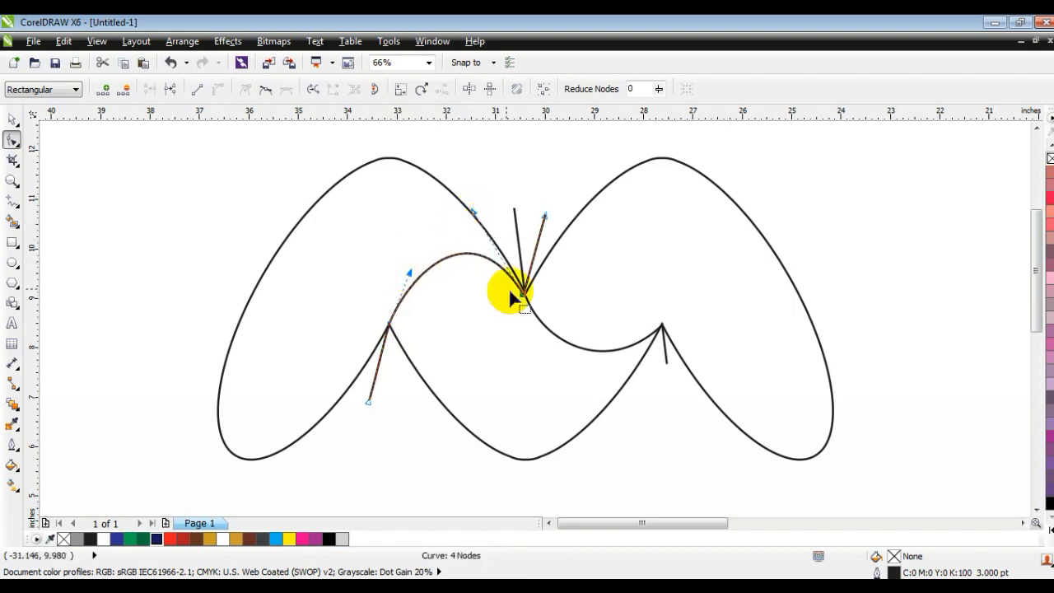
left_click_drag(523, 294, 524, 293)
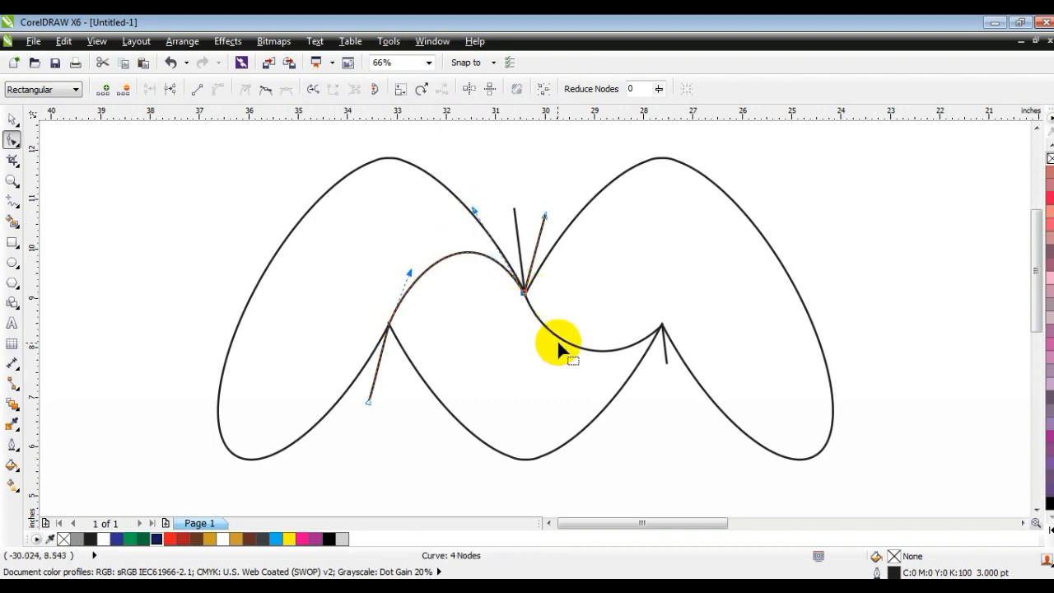
Draw a polyline from below the right lower notch through the notch to the M's right edge and slightly beyond it
left_click(10, 204)
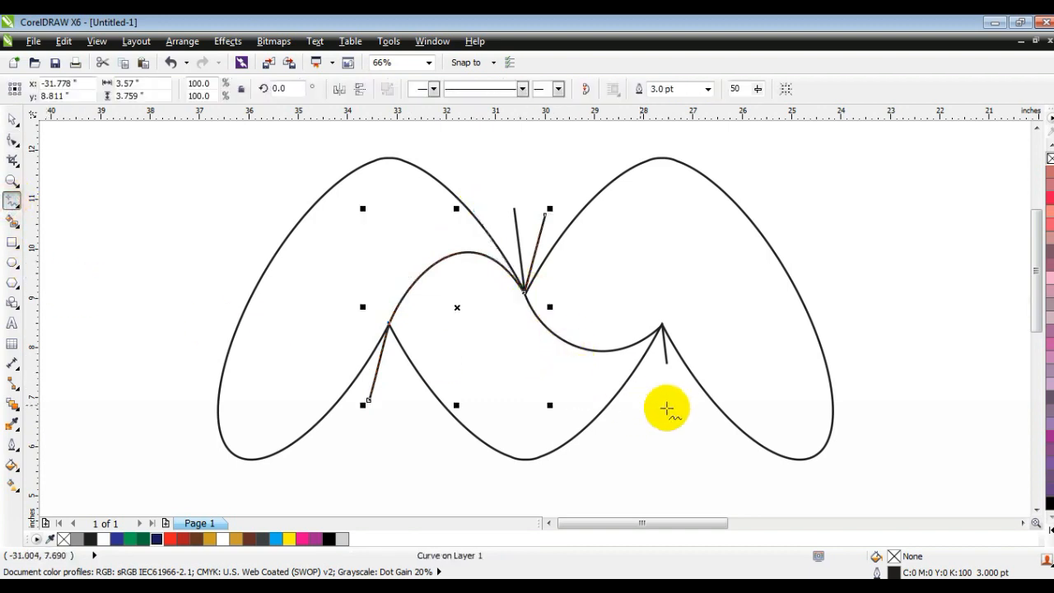
left_click(656, 379)
double_click(661, 324)
left_click(818, 244)
Convert the segment from the right notch to the right edge to a curve and bend it upward into an arch
left_click(11, 140)
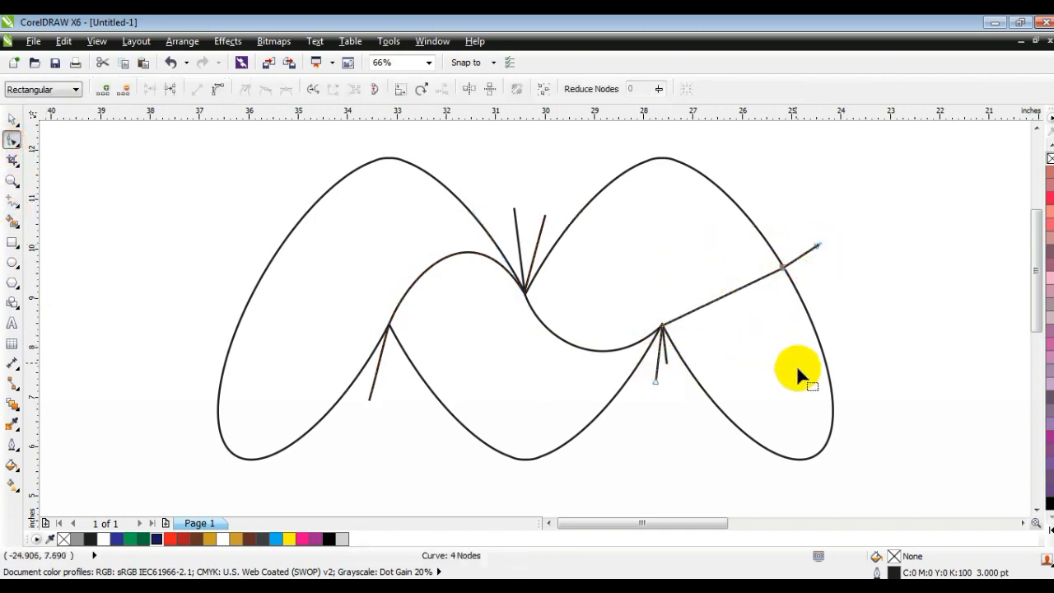
left_click_drag(639, 230, 816, 367)
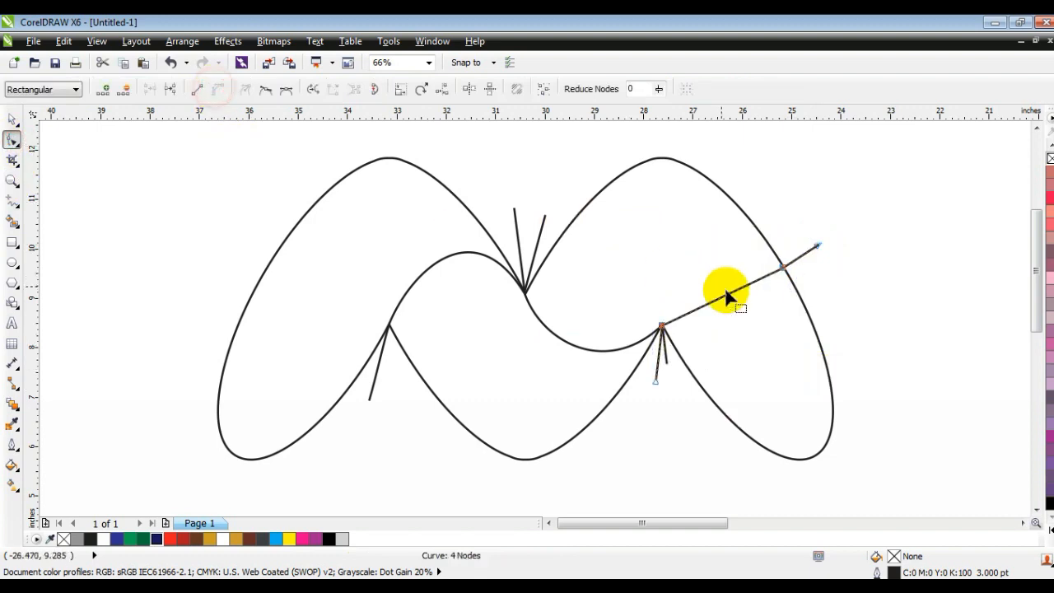
left_click_drag(740, 297, 728, 263)
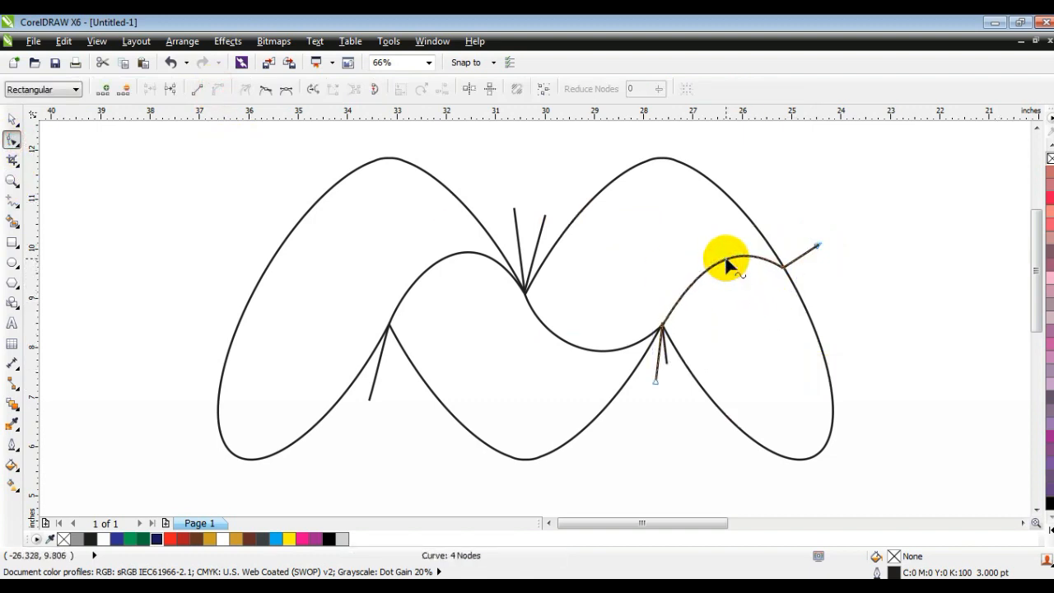
Use Smart Fill to turn the M's four enclosed regions into separate grey-filled shapes
left_click(12, 221)
left_click(343, 302)
left_click(478, 336)
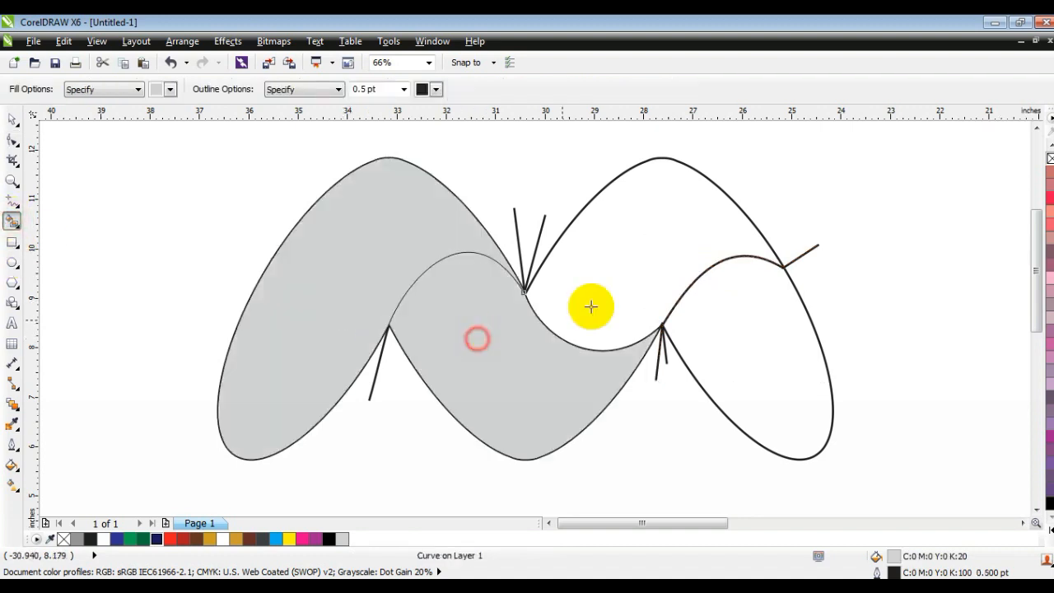
left_click(604, 280)
left_click(692, 331)
Move the four grey pieces together to the left, clear of the original, and delete the leftover outline and dividing lines
left_click(10, 122)
key("Escape")
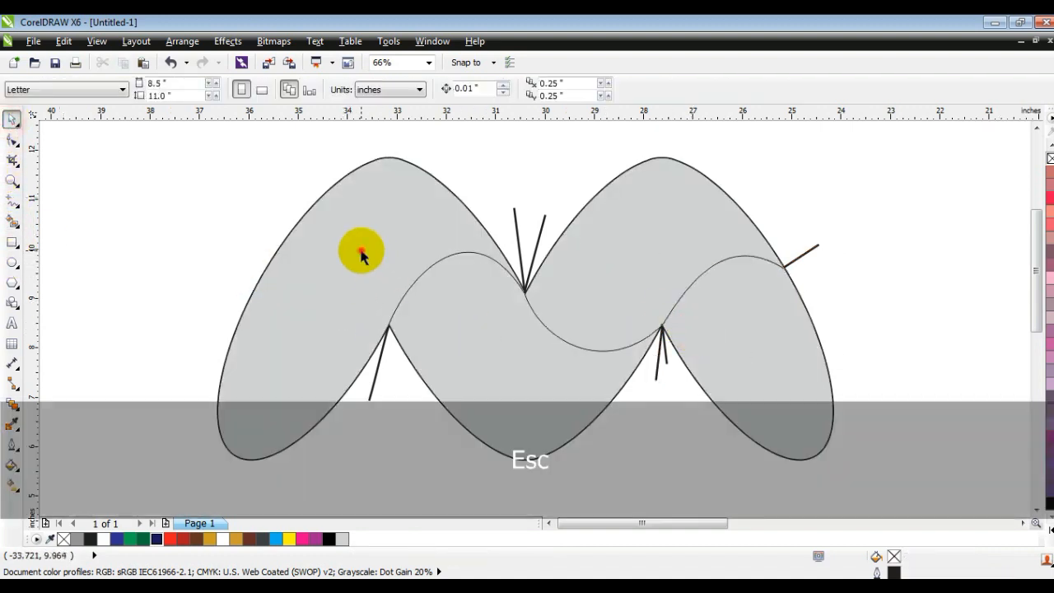
left_click(363, 252)
left_click(519, 341, "shift")
left_click(604, 280, "shift")
left_click(734, 349, "shift")
key("F3")
left_click_drag(652, 332, 238, 349)
left_click_drag(421, 208, 824, 448)
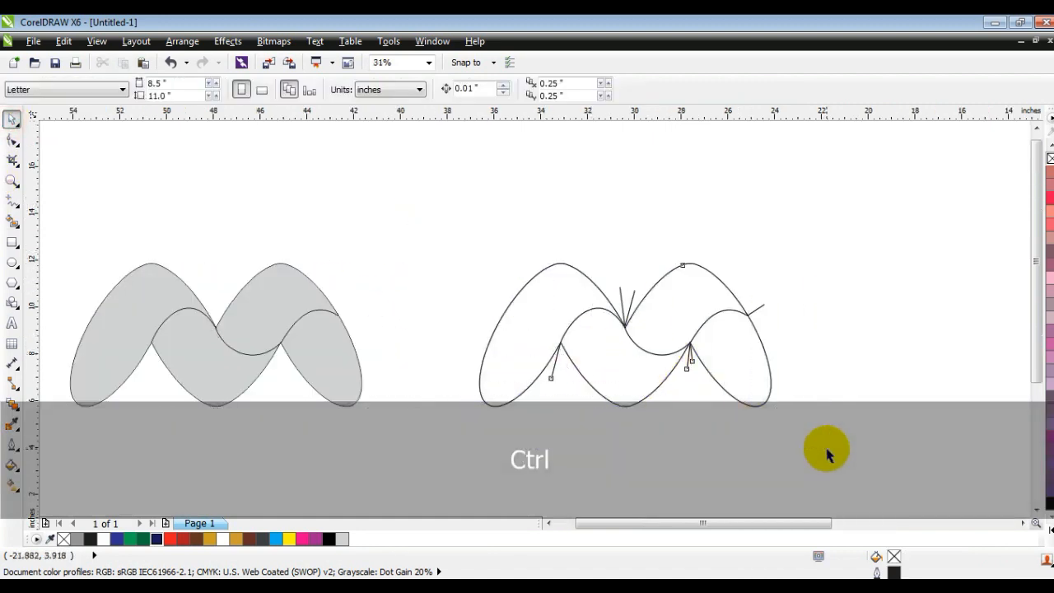
key("Delete")
Turn on Snap to Objects for drawing further lines on the filled M
left_click(11, 180)
left_click_drag(52, 233, 507, 470)
left_click(10, 202)
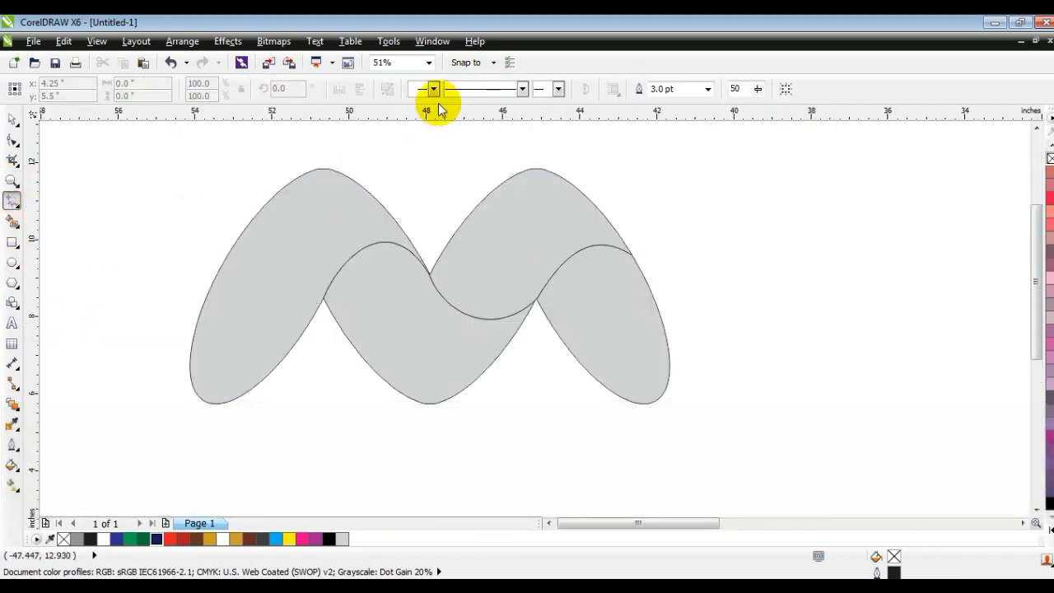
left_click(494, 62)
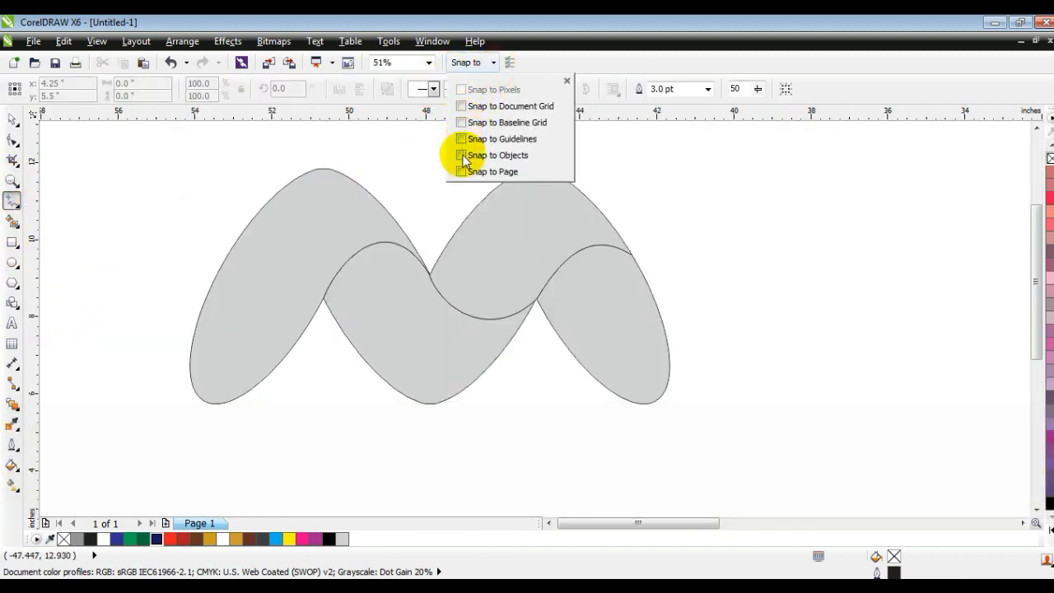
left_click(217, 165)
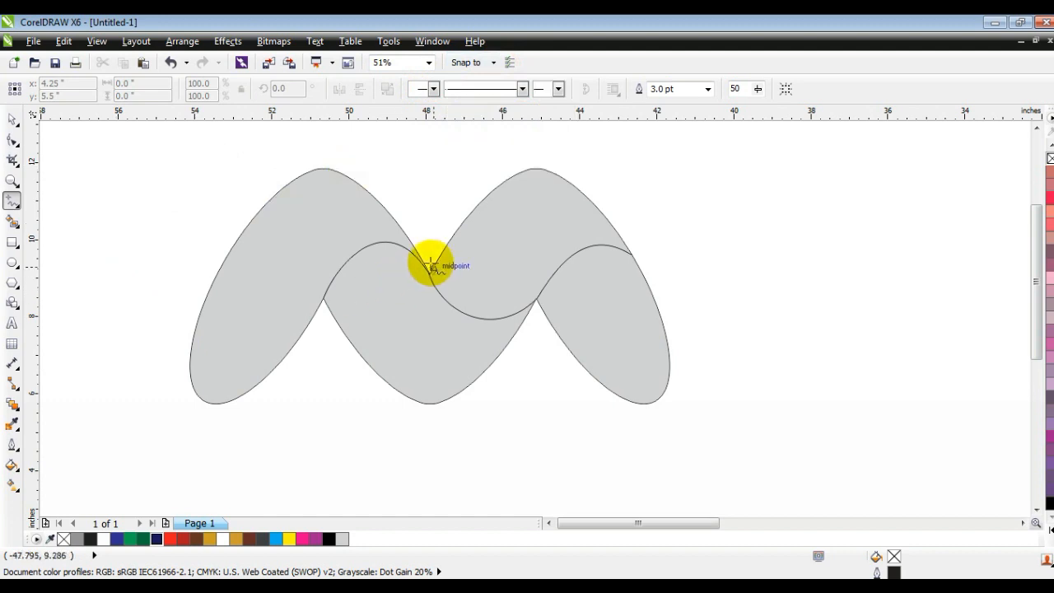
Draw a diagonal line across the first piece from its upper right edge to its lower end, extending both ends beyond the shape
left_click(388, 212)
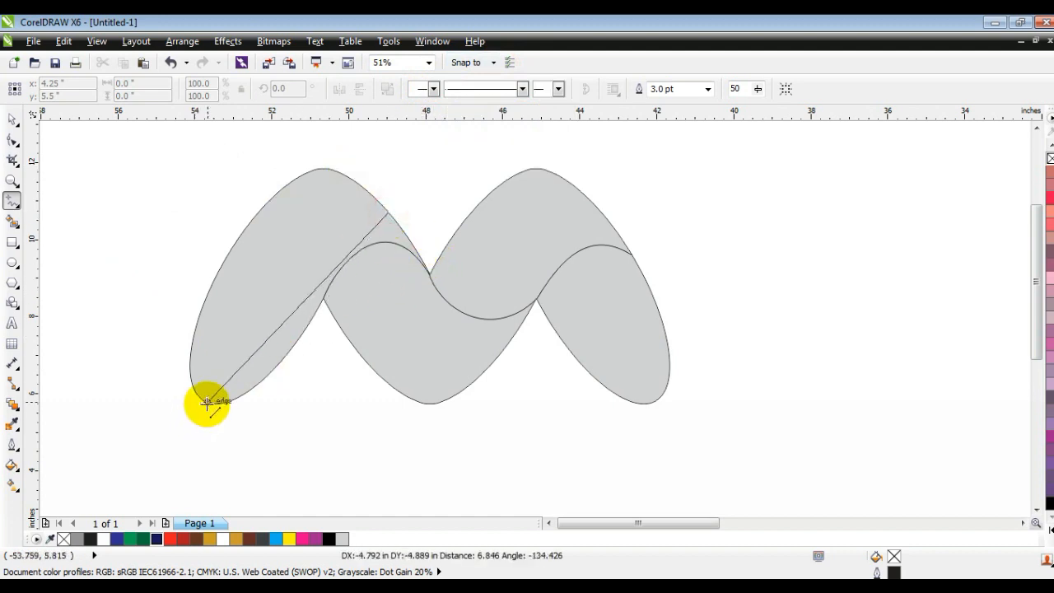
double_click(207, 405)
left_click(180, 436)
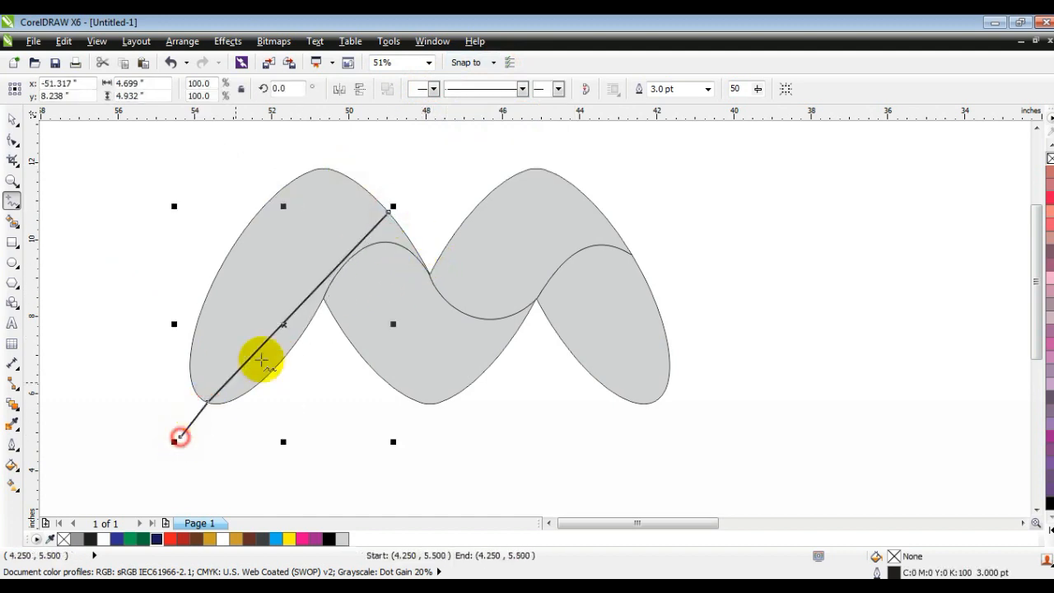
left_click(387, 214)
left_click(401, 164)
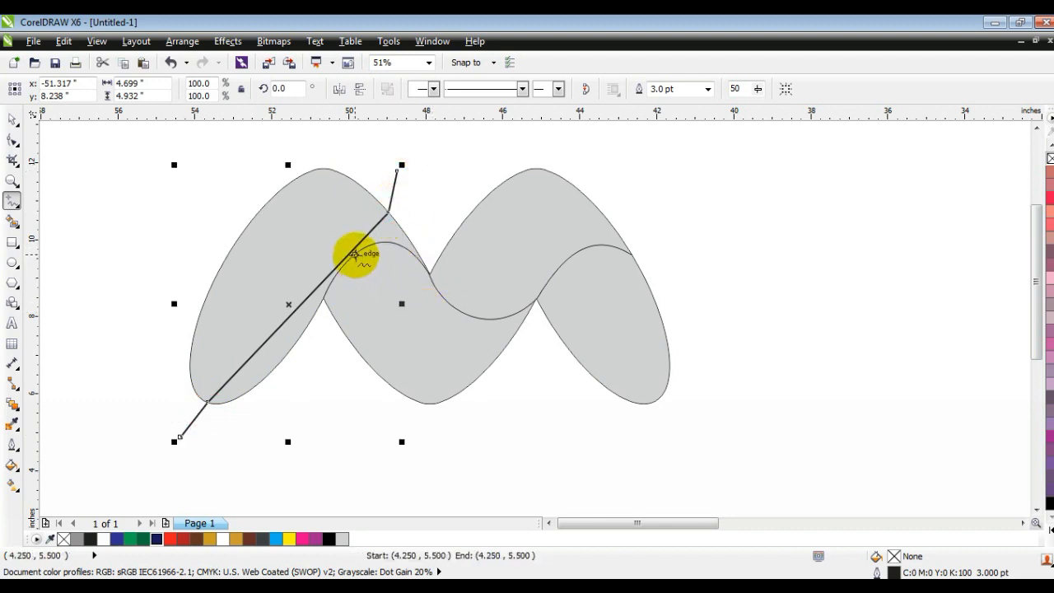
Draw a line across the second piece from its upper left curve to its lower right edge, extending it below the shape
left_click(355, 253)
left_click(505, 343)
left_click(505, 344)
left_click(521, 396)
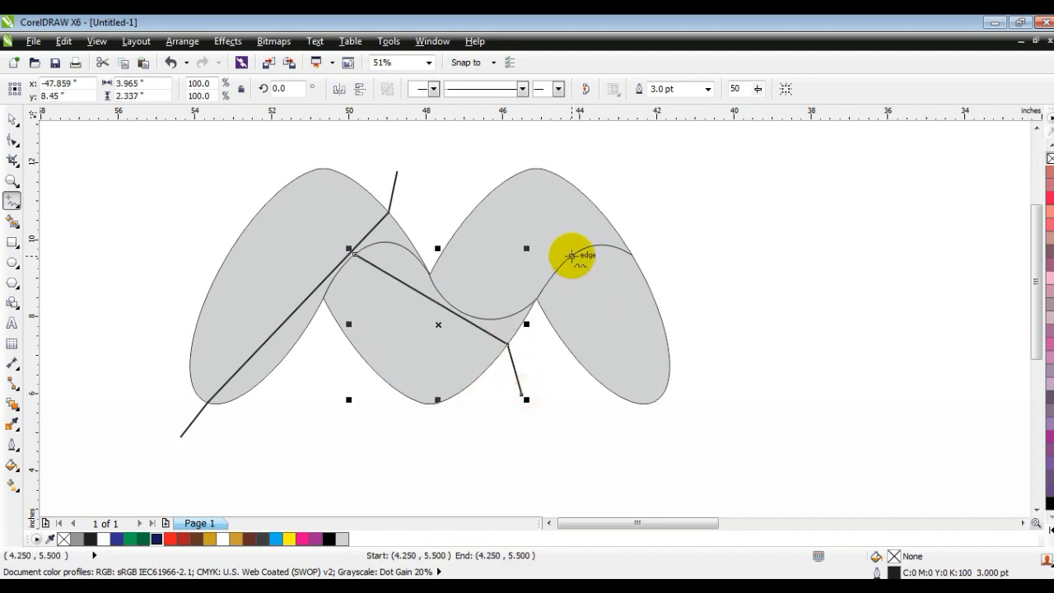
Draw a line across the rightmost piece from its upper left curve to its lower end, extending it below the shape
left_click(571, 255)
left_click(649, 402)
left_click(648, 433)
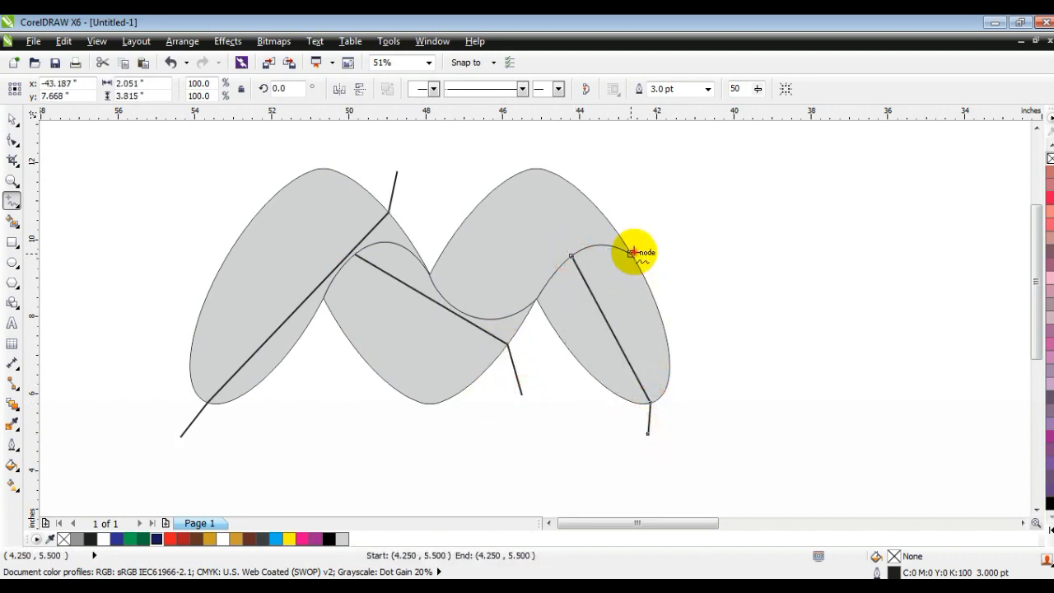
Draw a line across the third piece from its lower left curve to its right corner, extending it outside the shape
left_click(632, 252)
left_click(446, 297)
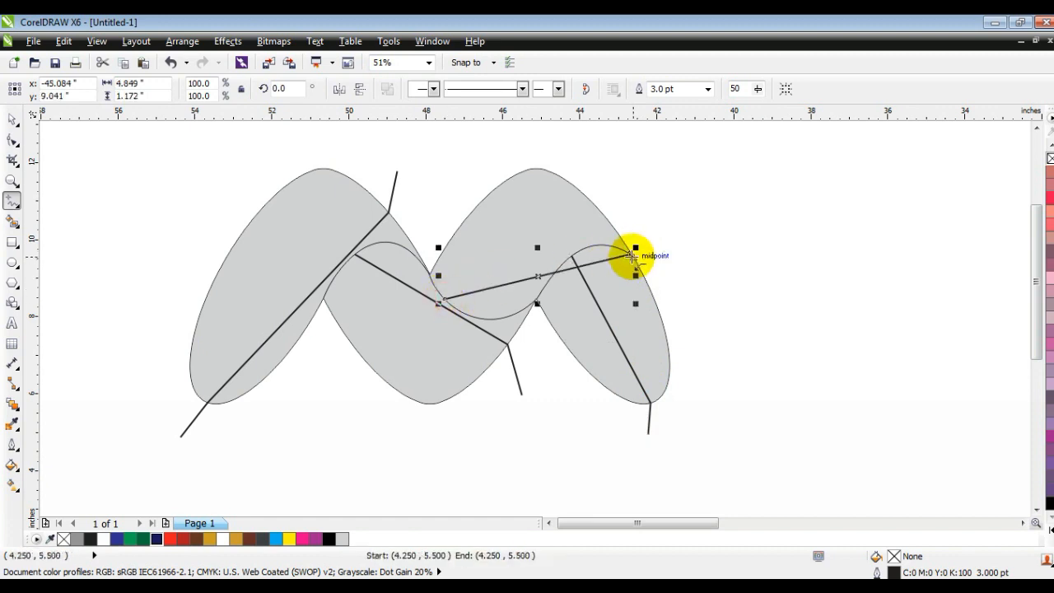
left_click_drag(630, 254, 668, 197)
left_click(12, 119)
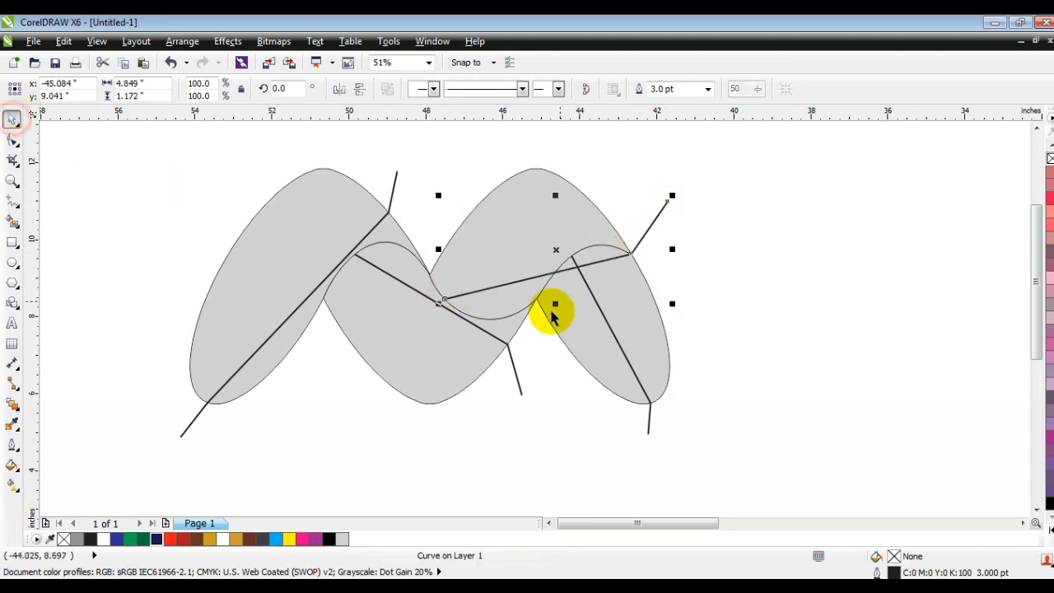
Combine the four dividing lines drawn across the M shape into a single curve object
left_click(648, 425, "shift")
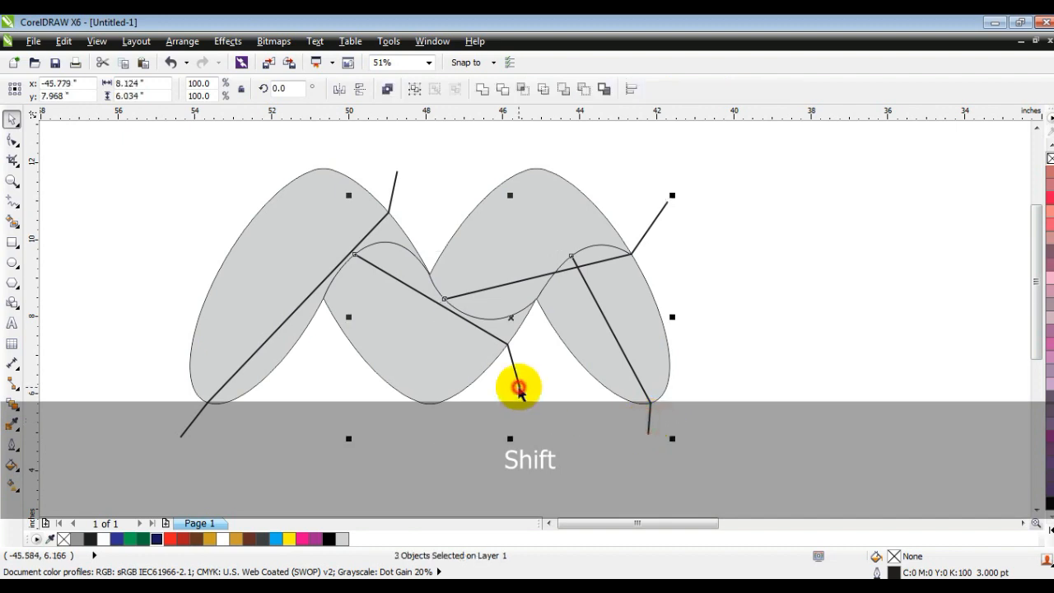
left_click(519, 389, "shift")
left_click(387, 88)
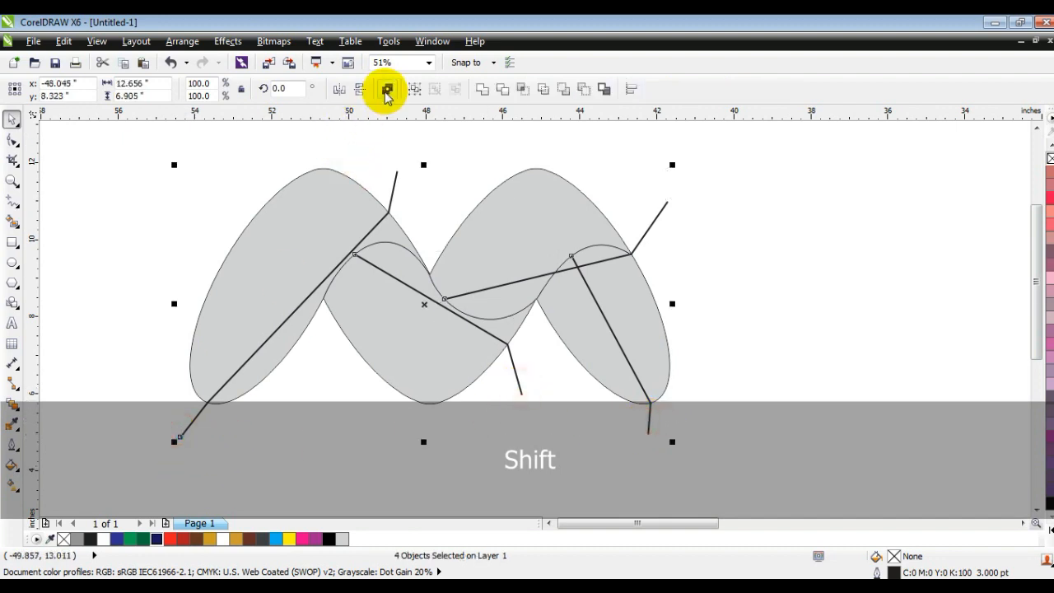
Convert all segments of the combined dividing lines from straight lines to curves
left_click(12, 142)
left_click_drag(120, 141, 617, 418)
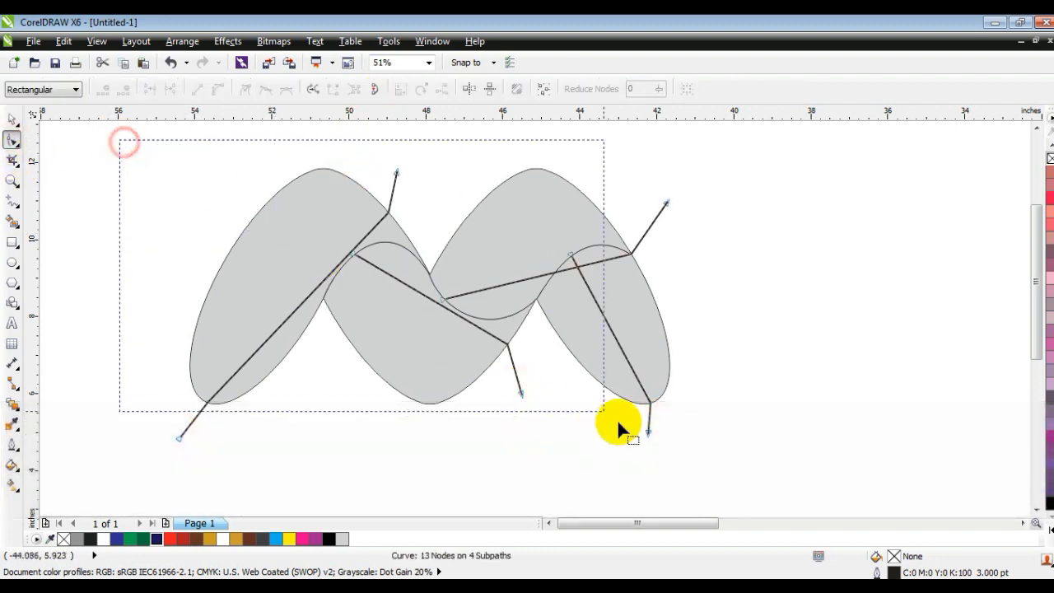
left_click_drag(711, 475, 711, 475)
left_click(217, 89)
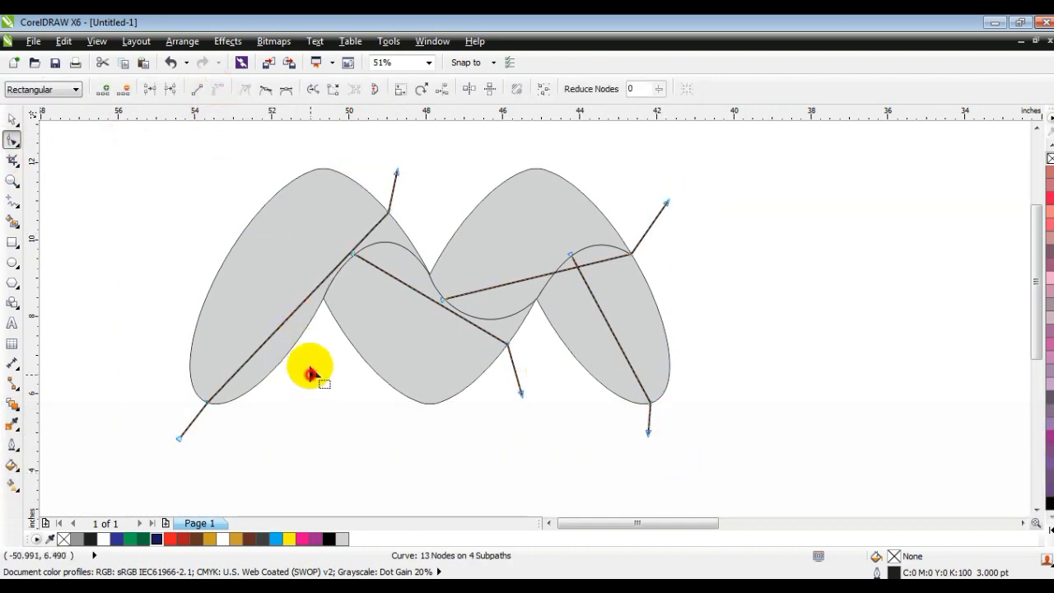
Bend the four dividing lines into arcs that follow the M's ribbon folds, pulling the third line's lower end onto the piece's edge
left_click_drag(306, 297, 295, 237)
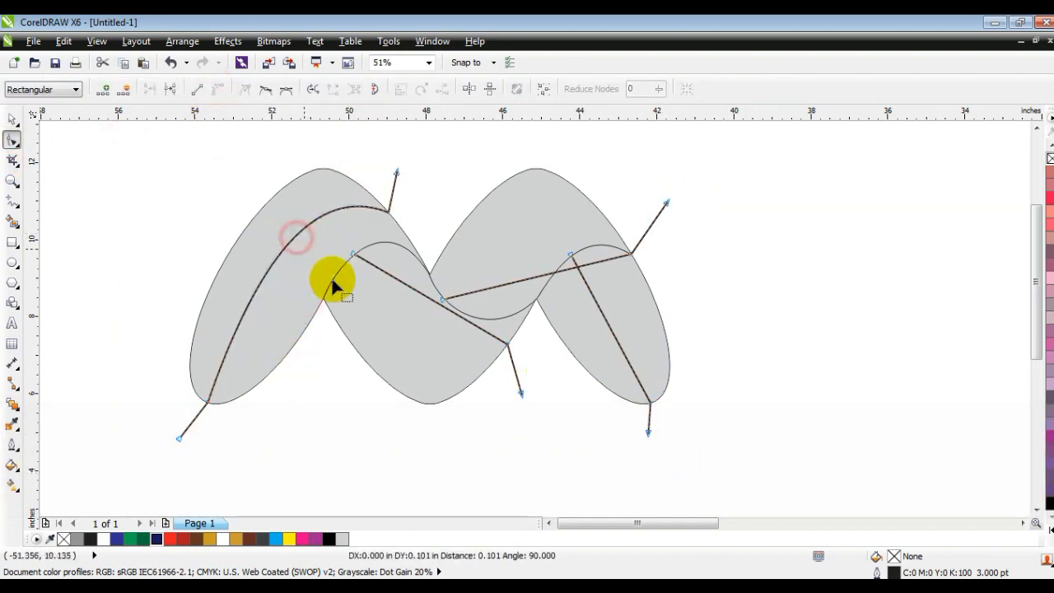
left_click_drag(434, 299, 424, 349)
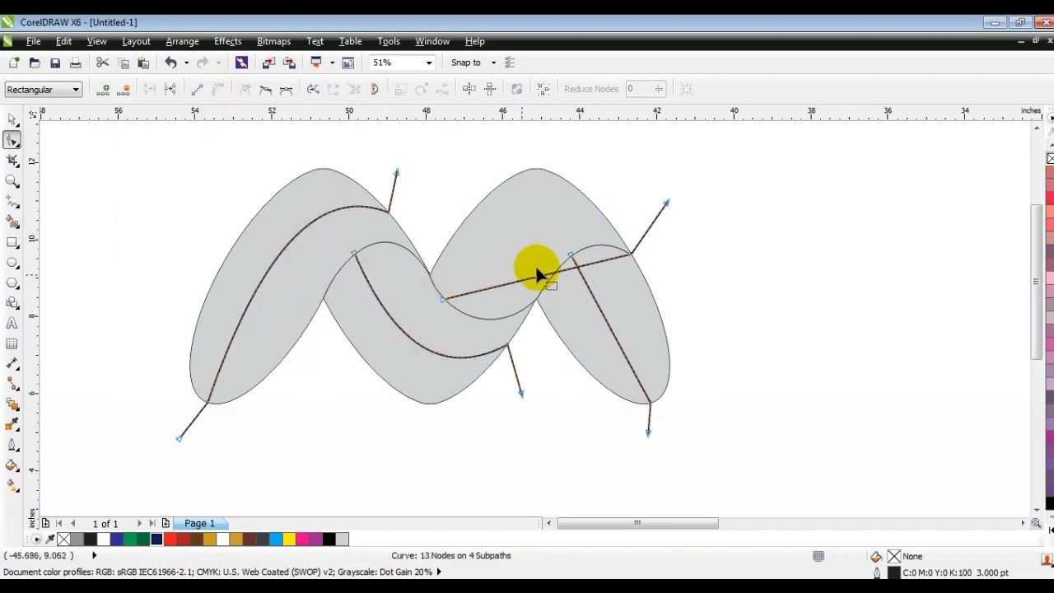
left_click_drag(549, 280, 546, 217)
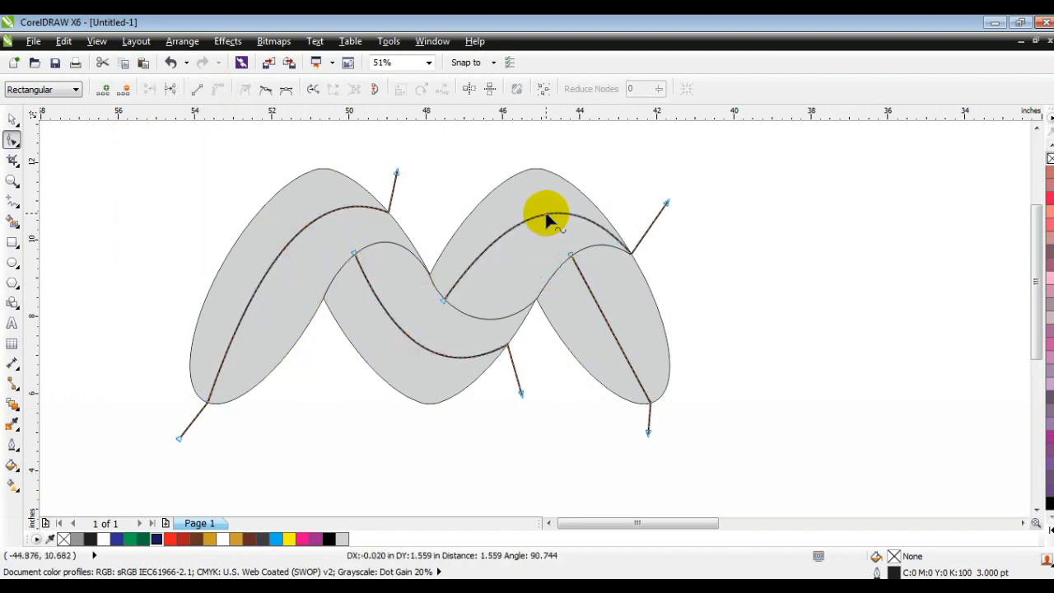
left_click(444, 300)
left_click_drag(511, 219, 505, 210)
left_click_drag(605, 320, 610, 320)
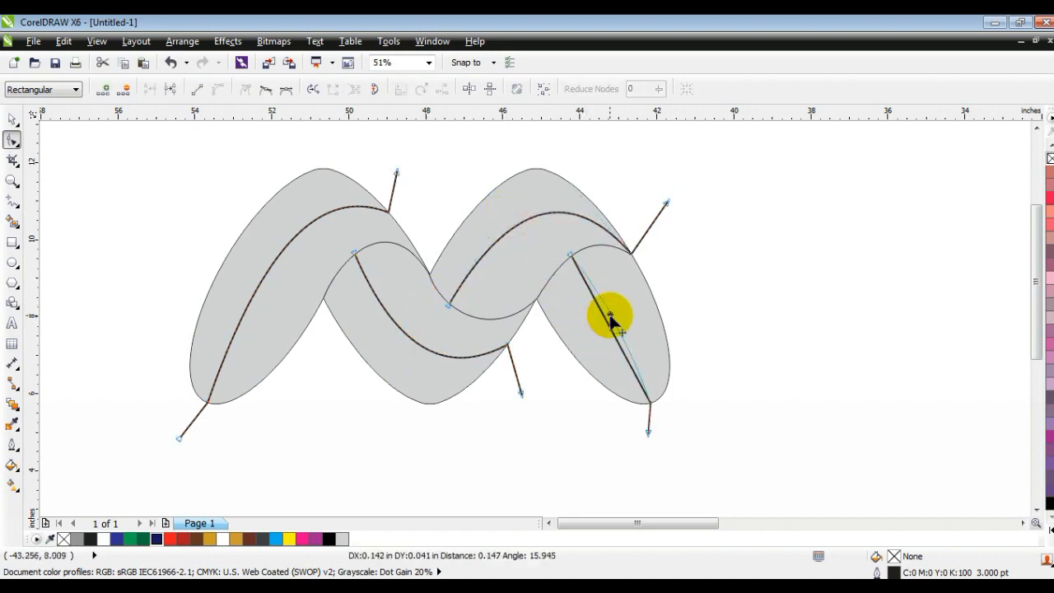
Smart-fill the eight regions formed by the dividing curves with 40% black and a 0.5 pt outline
left_click(13, 224)
left_click(338, 89)
left_click(127, 88)
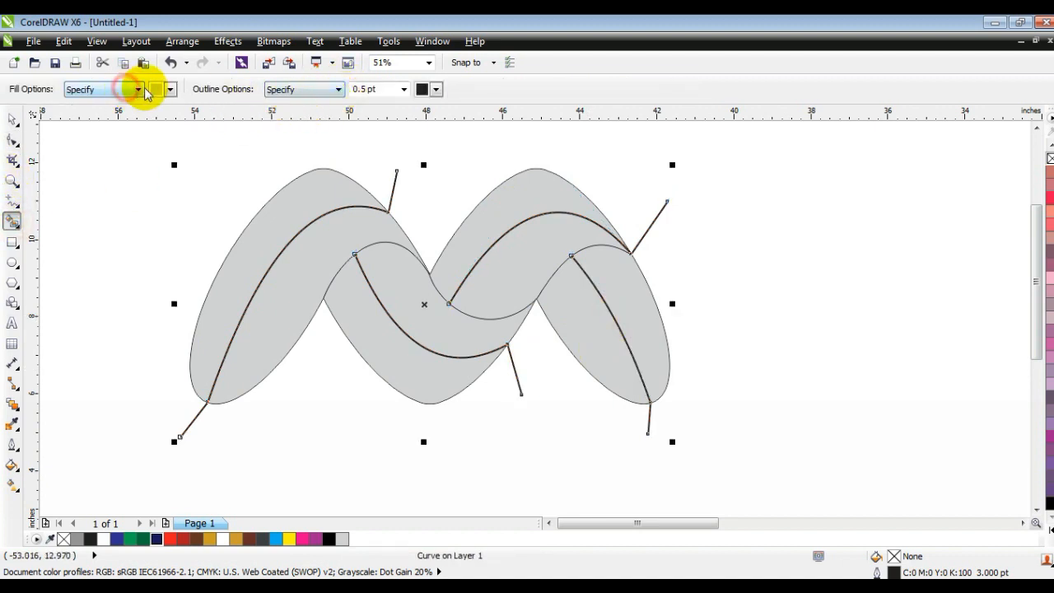
left_click(169, 91)
left_click(157, 106)
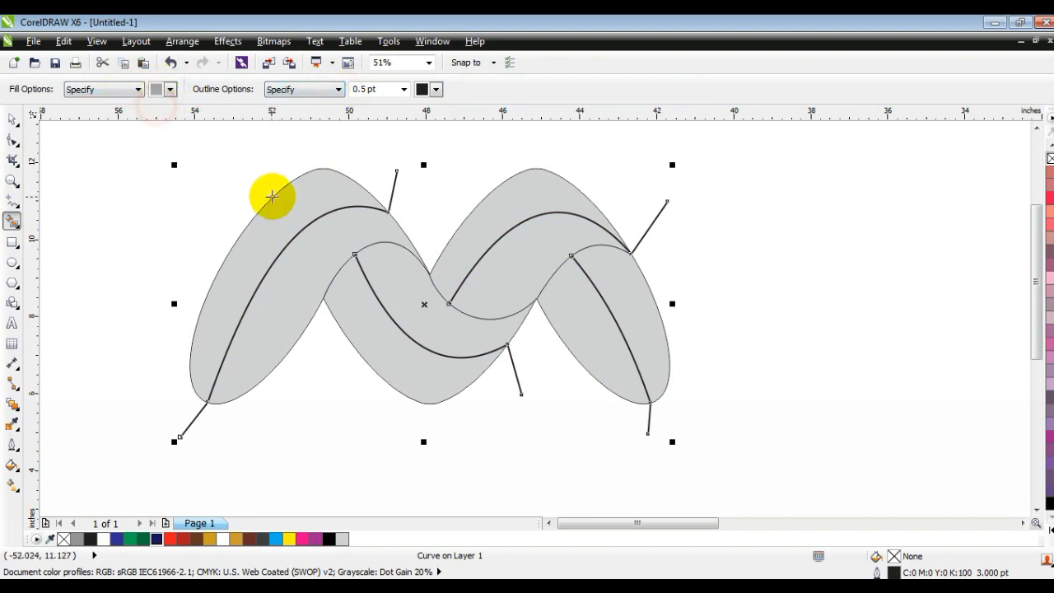
left_click(278, 202)
left_click(302, 259)
left_click(344, 305)
left_click(394, 294)
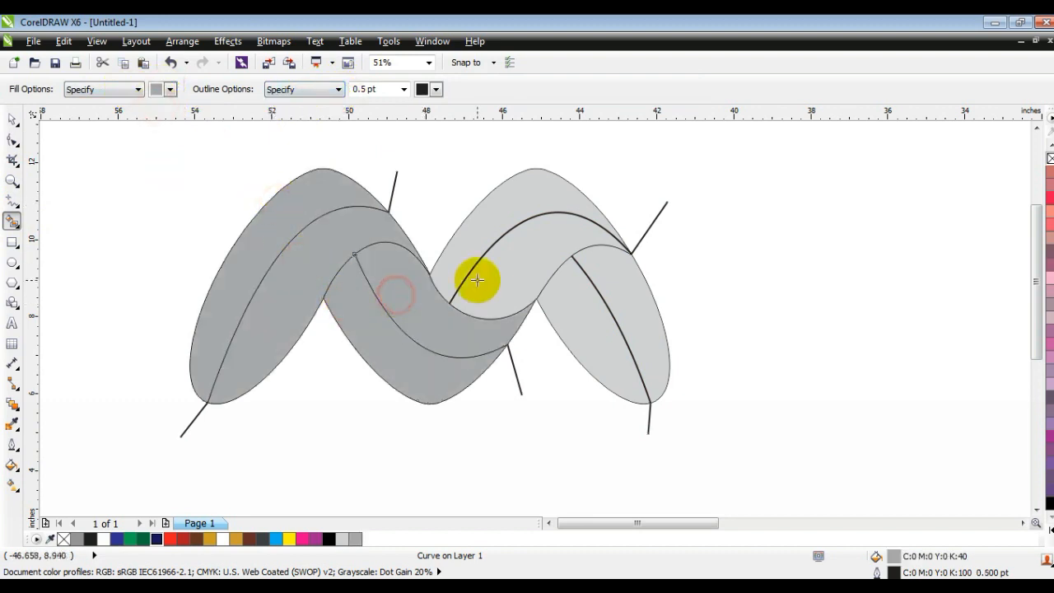
left_click(476, 280)
left_click(470, 247)
left_click(569, 312)
left_click(625, 288)
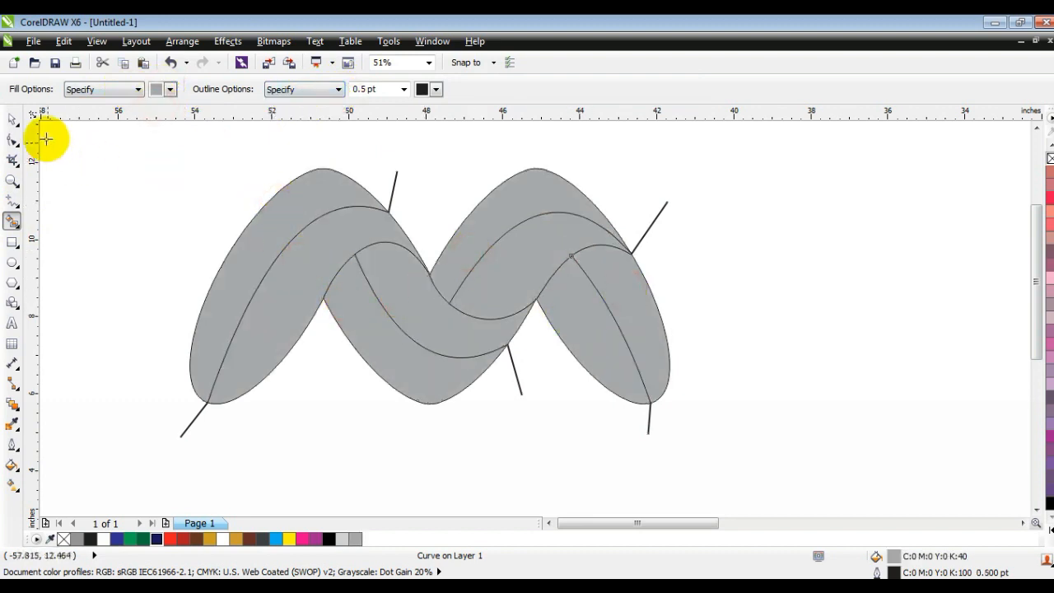
Delete the combined dividing lines so only the filled pieces of the M are left
left_click(12, 120)
left_click(349, 432)
key("F4")
left_click(845, 229)
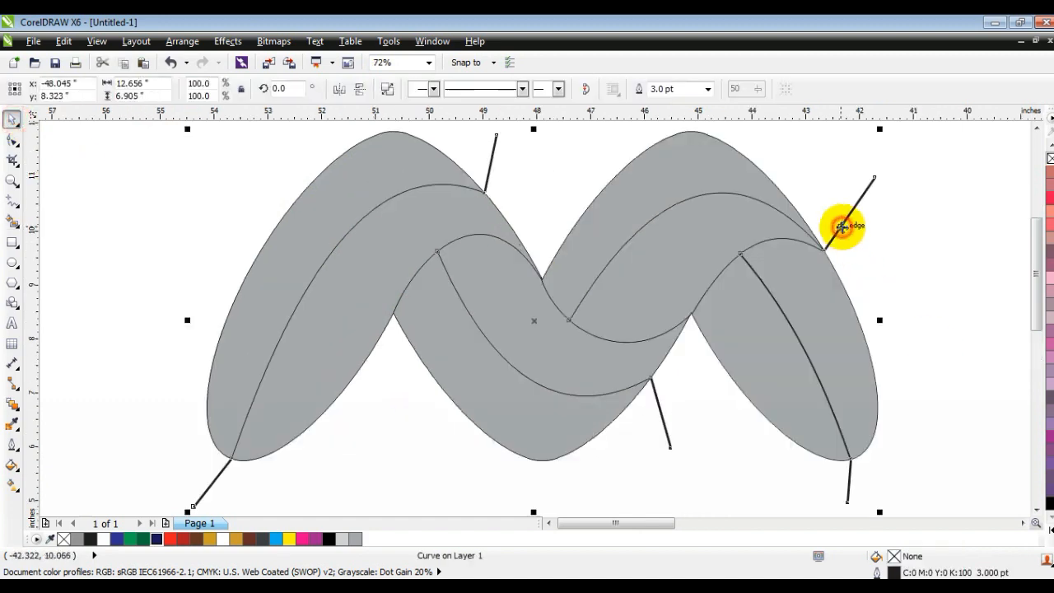
key("Delete")
Apply a linear gradient to the rightmost leg's inner piece, from dark blue (C100 M96 Y5 K42) at the lower end to light blue above
left_click(736, 361)
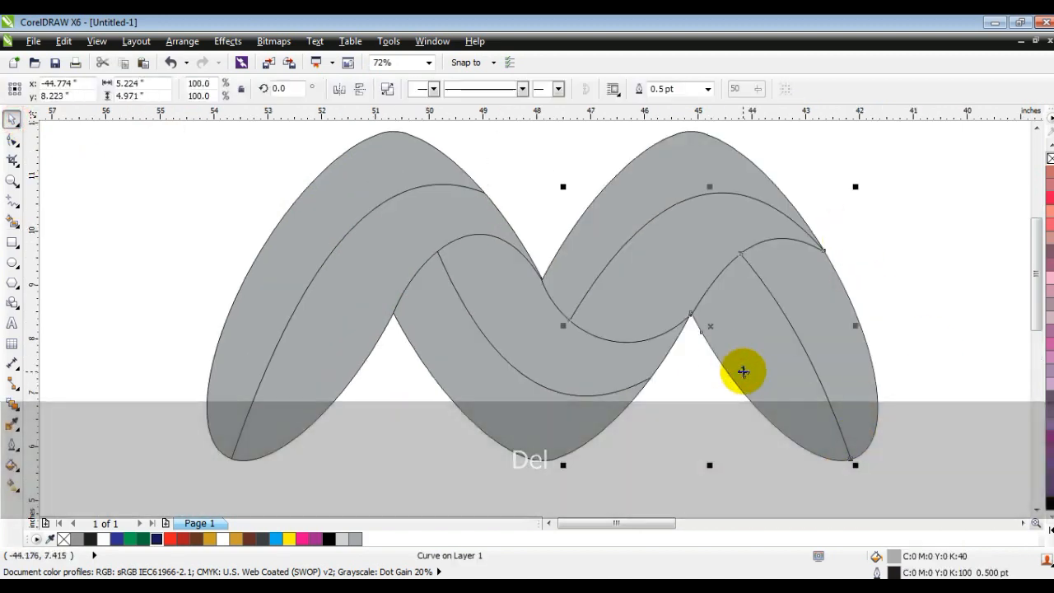
key("F4")
key("Escape")
left_click(800, 346)
left_click(157, 539)
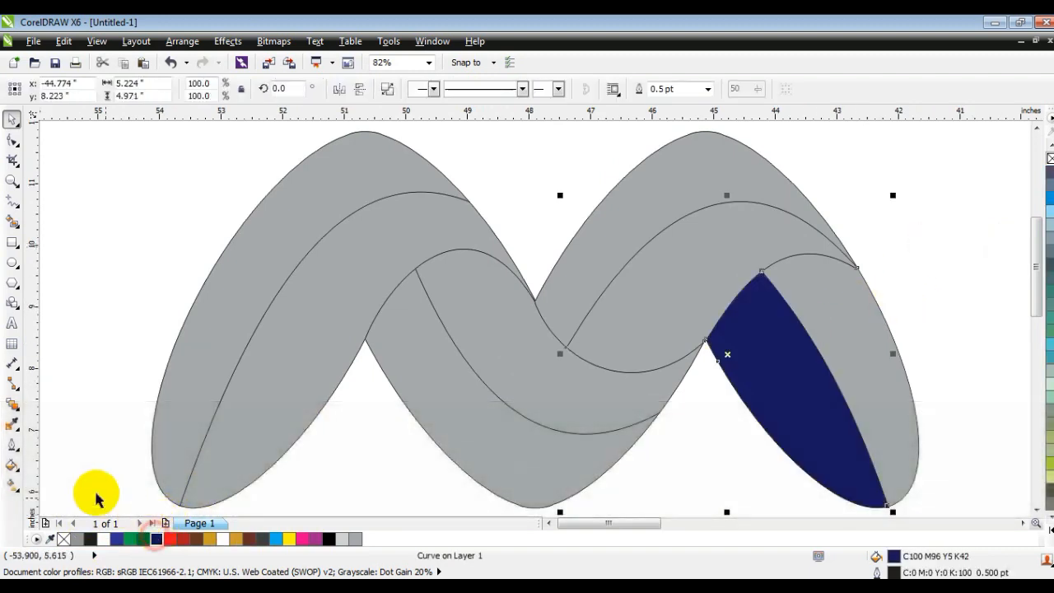
left_click(11, 485)
left_click_drag(820, 462, 760, 333)
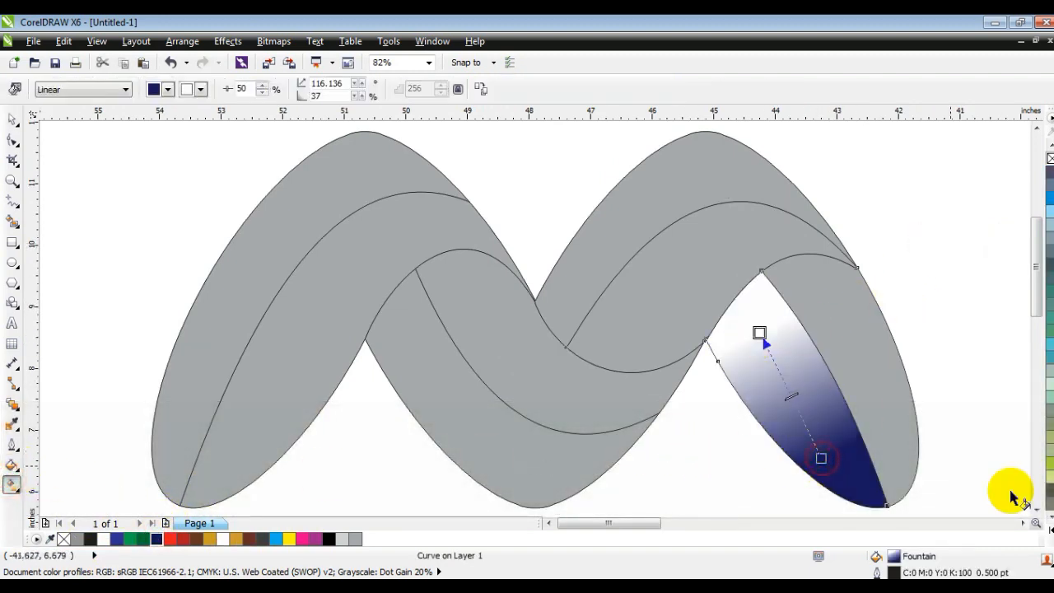
left_click(1039, 519)
left_click_drag(989, 328, 759, 333)
left_click_drag(820, 458, 839, 484)
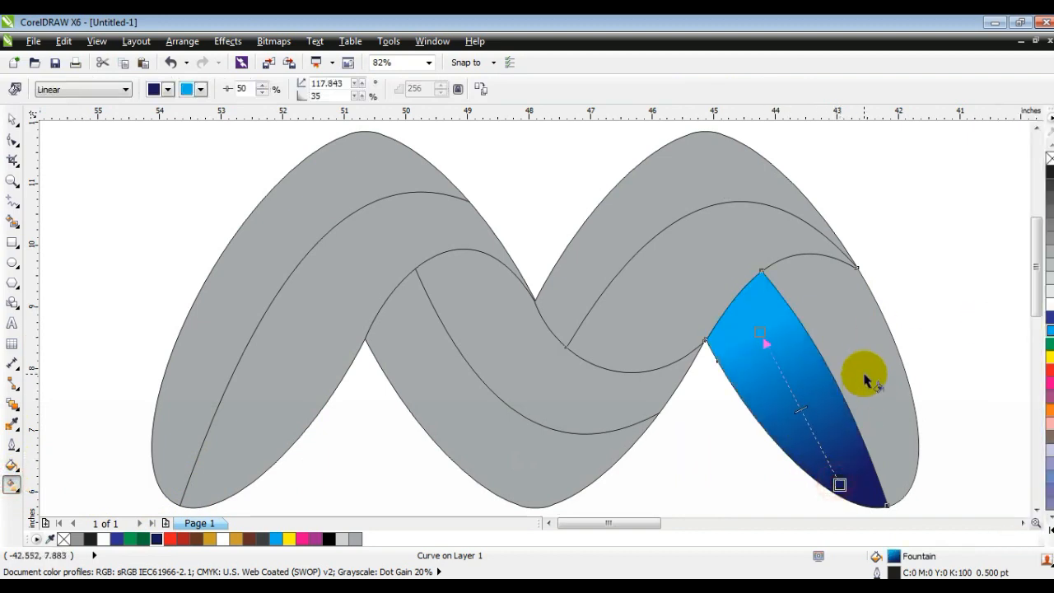
Copy the properties of the blue gradient piece onto the outer piece of the rightmost leg
left_click(11, 121)
left_click(809, 298)
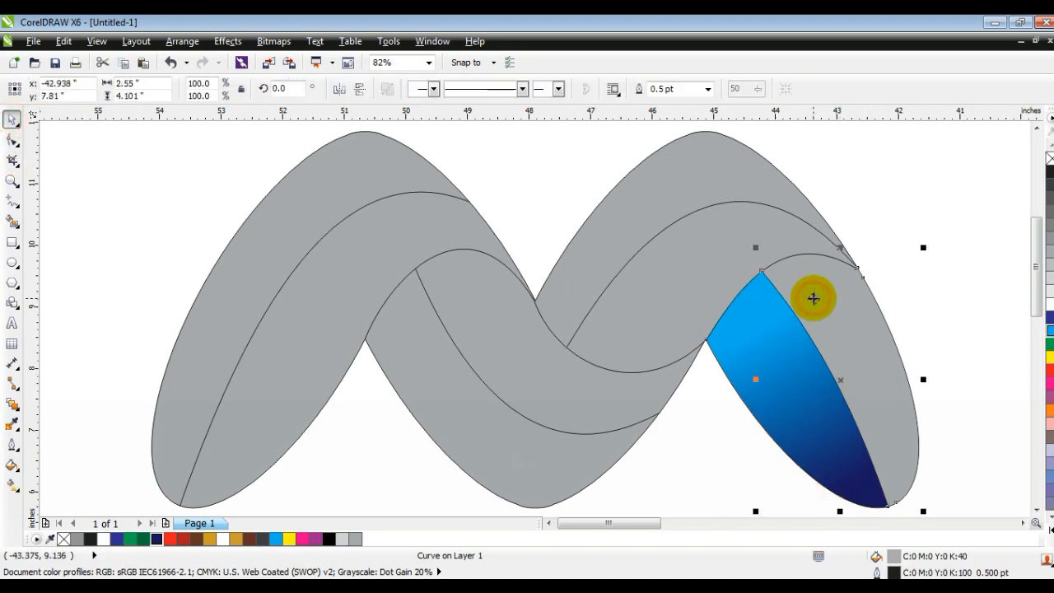
left_click(63, 43)
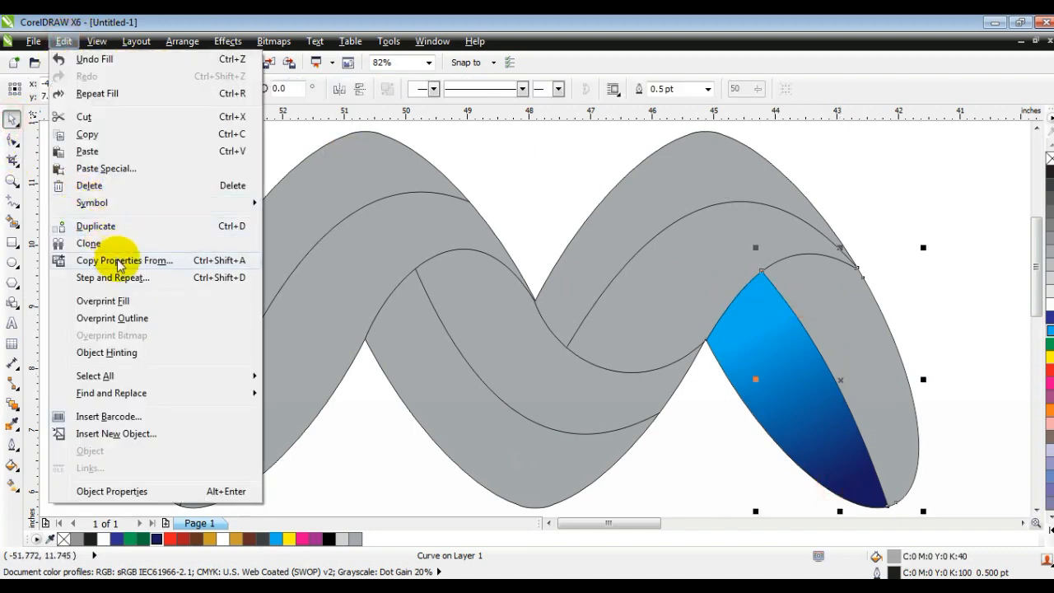
left_click(140, 260)
left_click(547, 329)
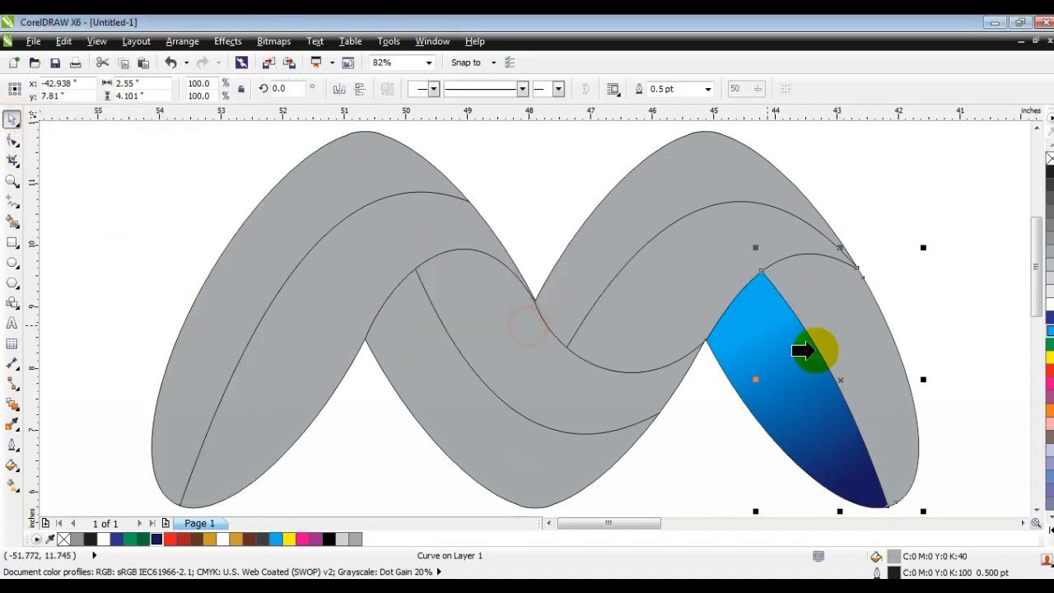
left_click(774, 343)
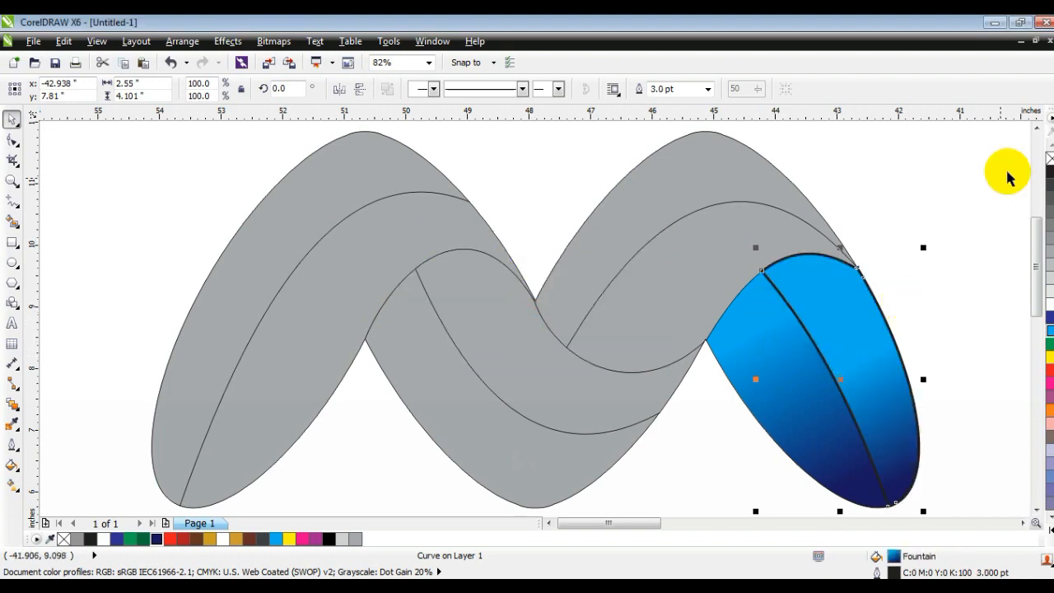
Remove the outline of the rightmost leg's outer piece and redirect its gradient diagonally, with dark blue at the outer edge
right_click(1050, 159)
key("g")
left_click_drag(858, 358, 774, 262)
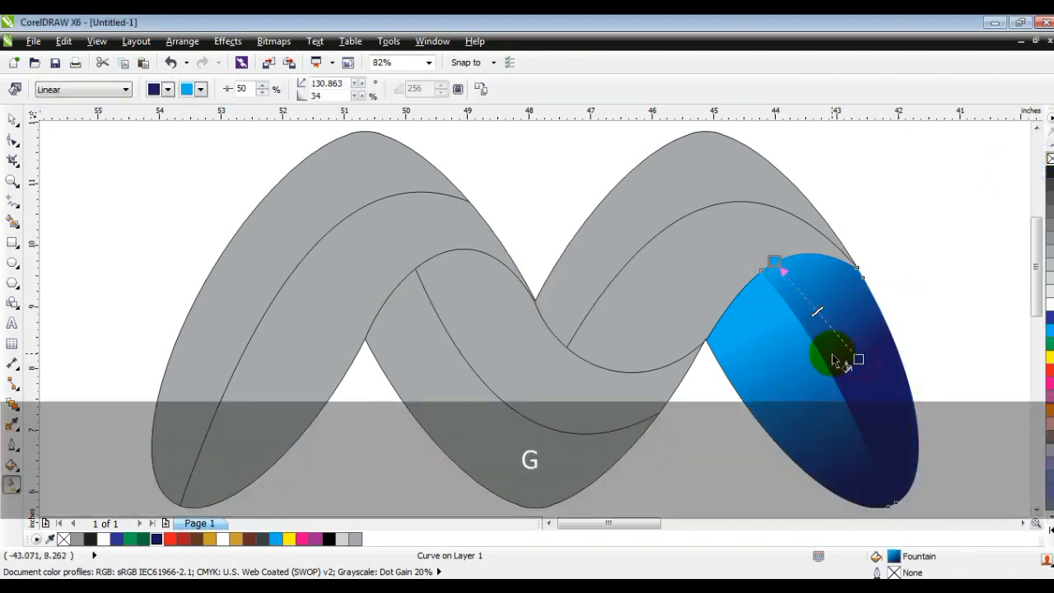
left_click_drag(857, 359, 828, 313)
left_click_drag(774, 262, 724, 201)
left_click_drag(827, 314, 875, 370)
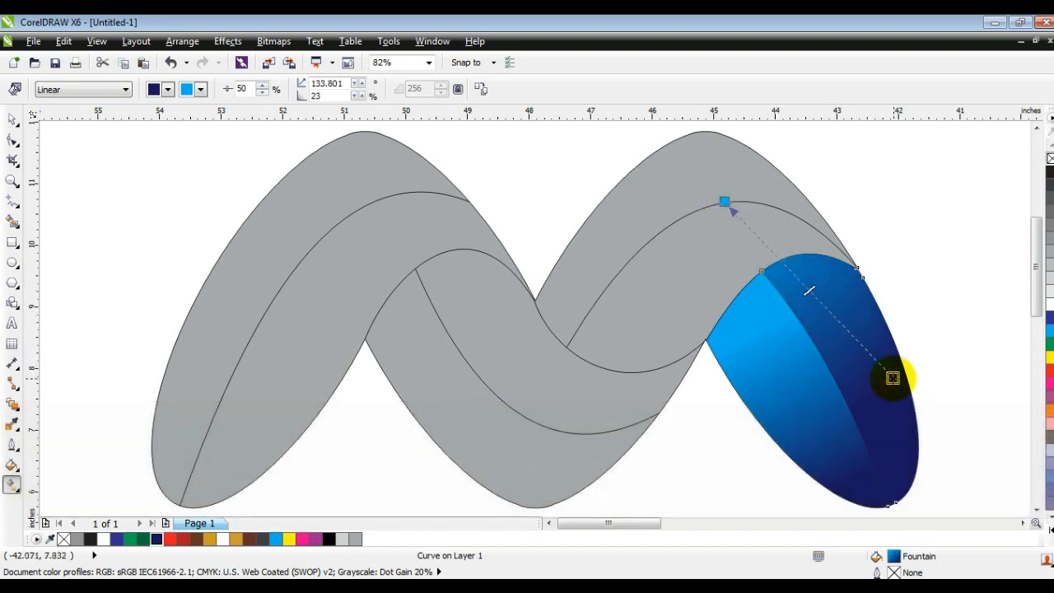
Apply a linear gradient to the second hump's inner piece, from dark green (C95 M30 Y100 K21) at the lower end to yellow-green
left_click(719, 292)
left_click(143, 538)
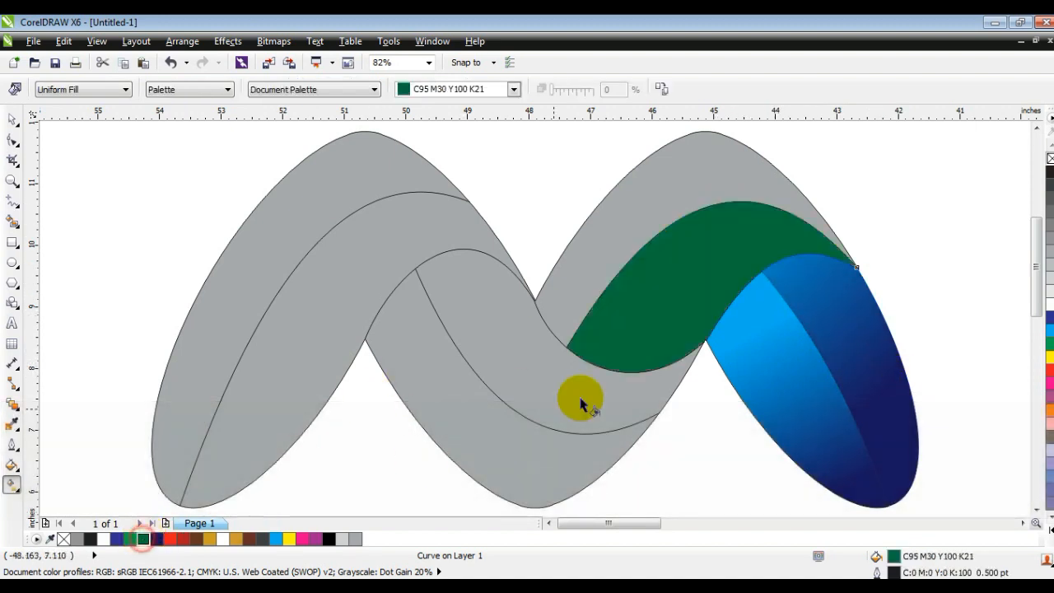
left_click_drag(692, 272, 710, 249)
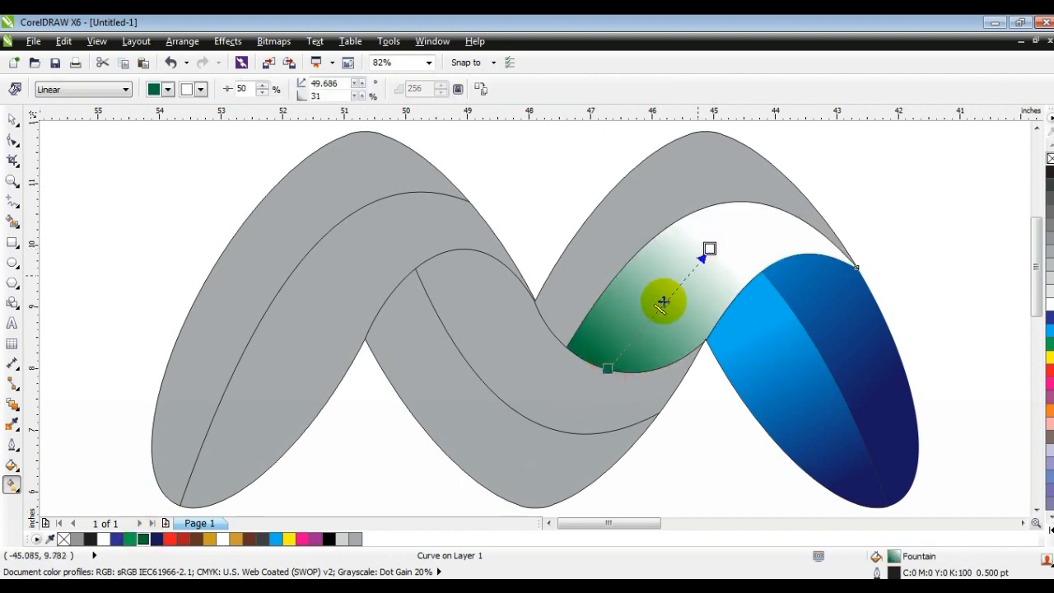
left_click(1049, 534)
left_click_drag(996, 362, 712, 249)
Give the second hump's outer piece a linear gradient from dark green at its lower end to yellow-green
left_click(647, 202)
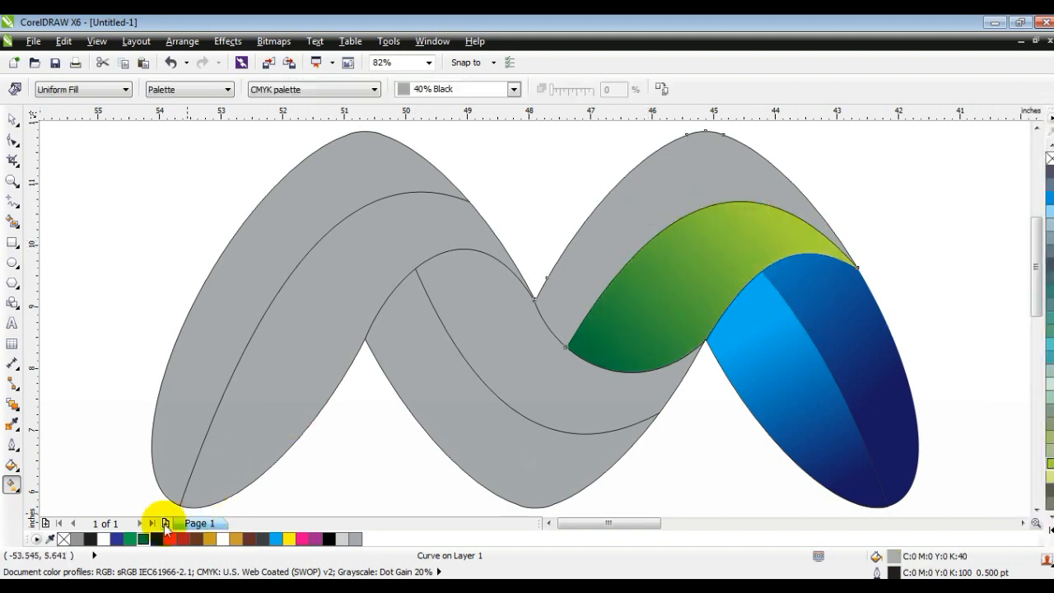
left_click(144, 539)
left_click_drag(586, 249, 589, 216)
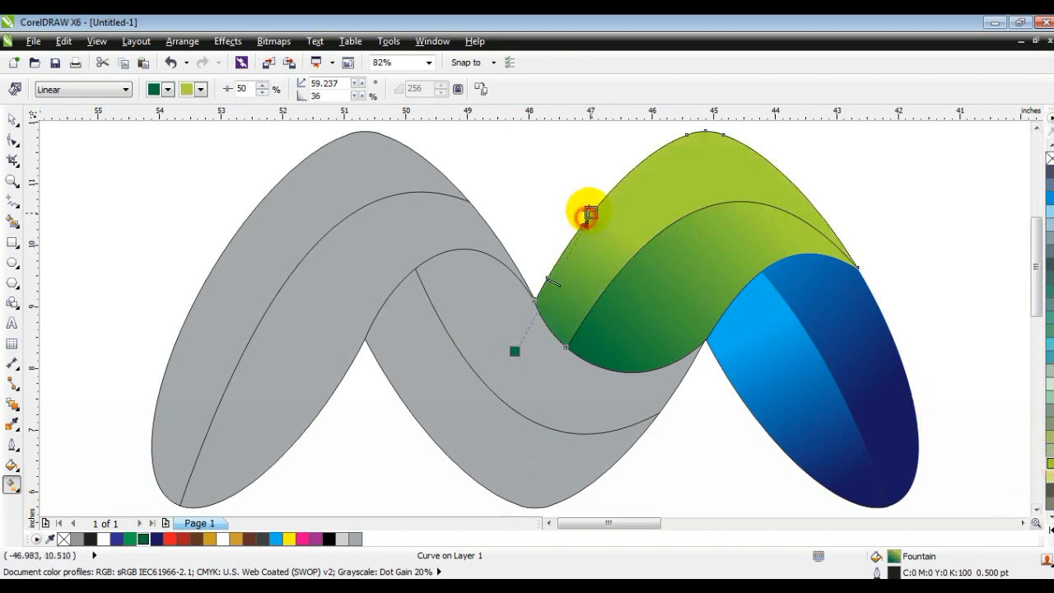
Apply a diagonal linear gradient to the upper piece of the middle valley, from dark blue at its upper end to pink
left_click(567, 390)
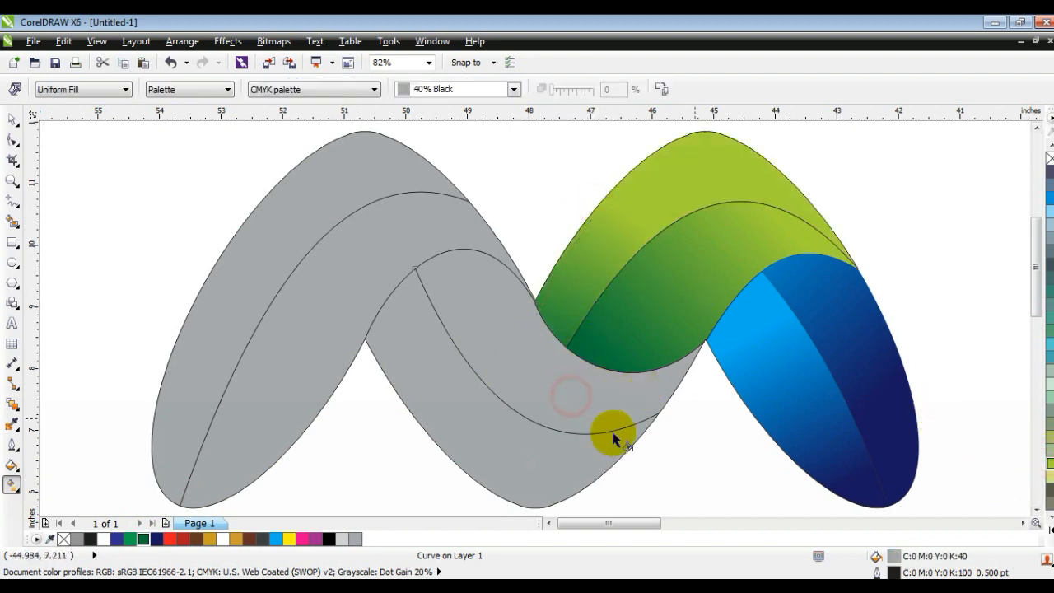
left_click(182, 540)
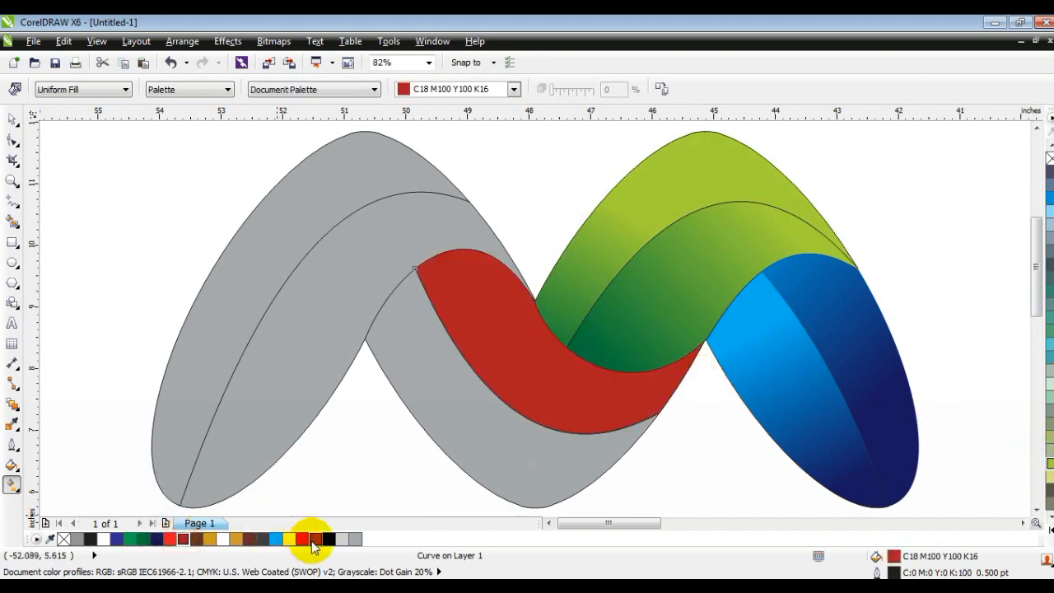
left_click(315, 541)
left_click_drag(439, 270, 525, 410)
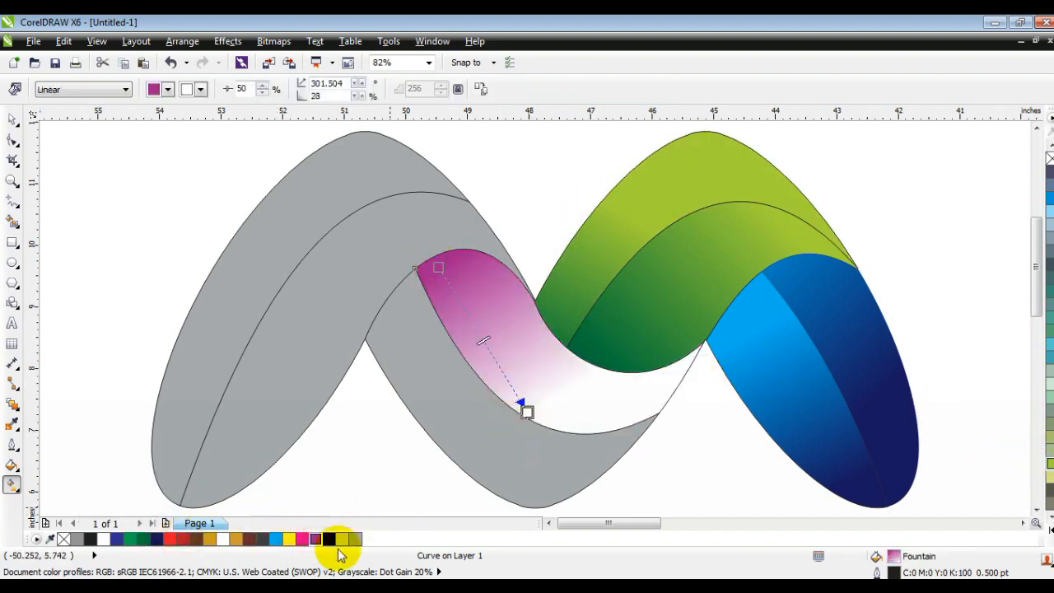
left_click_drag(302, 538, 558, 428)
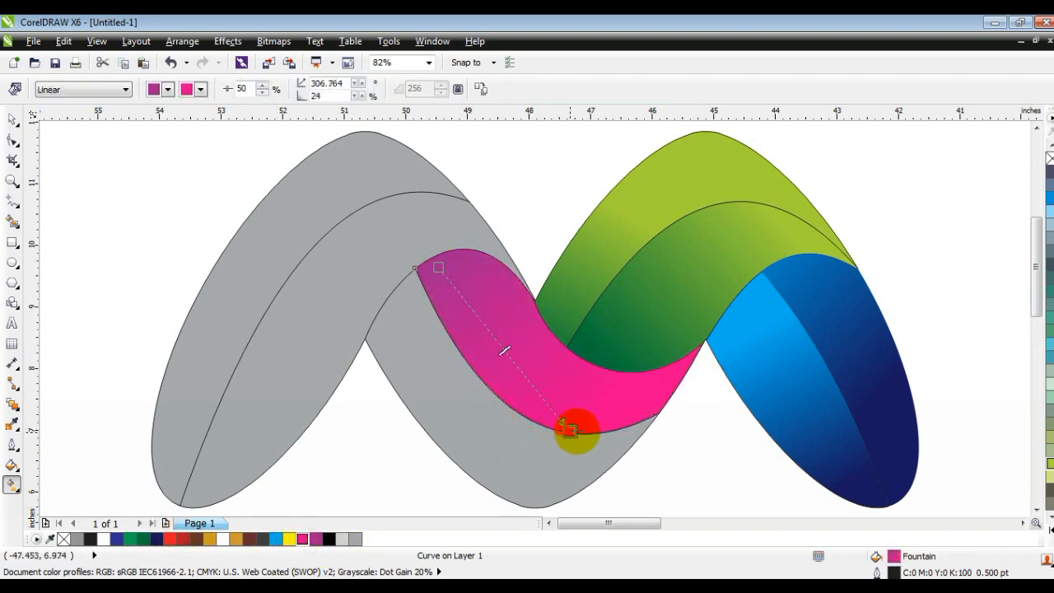
left_click(438, 268)
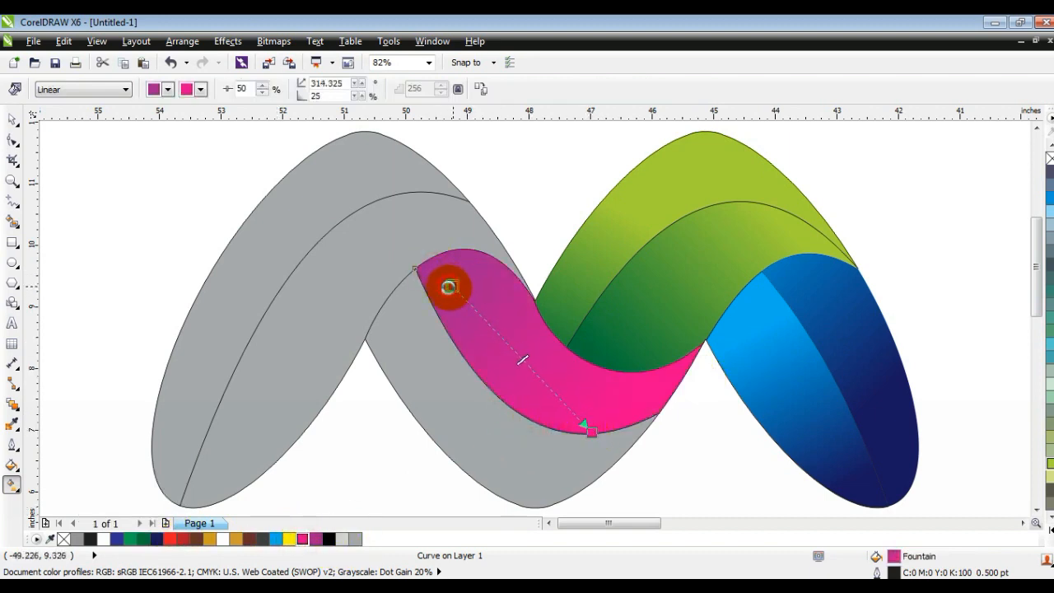
left_click_drag(157, 538, 452, 286)
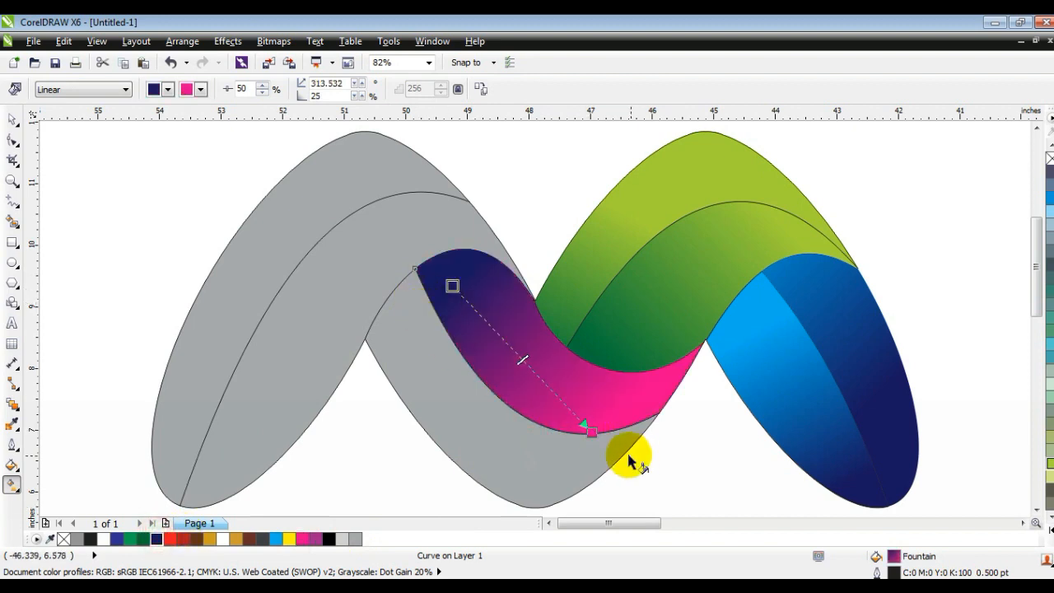
Give the lower piece of the middle valley a diagonal linear gradient from dark blue to pink
left_click(503, 451)
left_click(156, 538)
left_click_drag(340, 305, 462, 416)
left_click_drag(303, 538, 468, 420)
Apply a linear gradient to the first hump's inner piece, from dark red at its upper end through red to amber at the lower tip
left_click(350, 296)
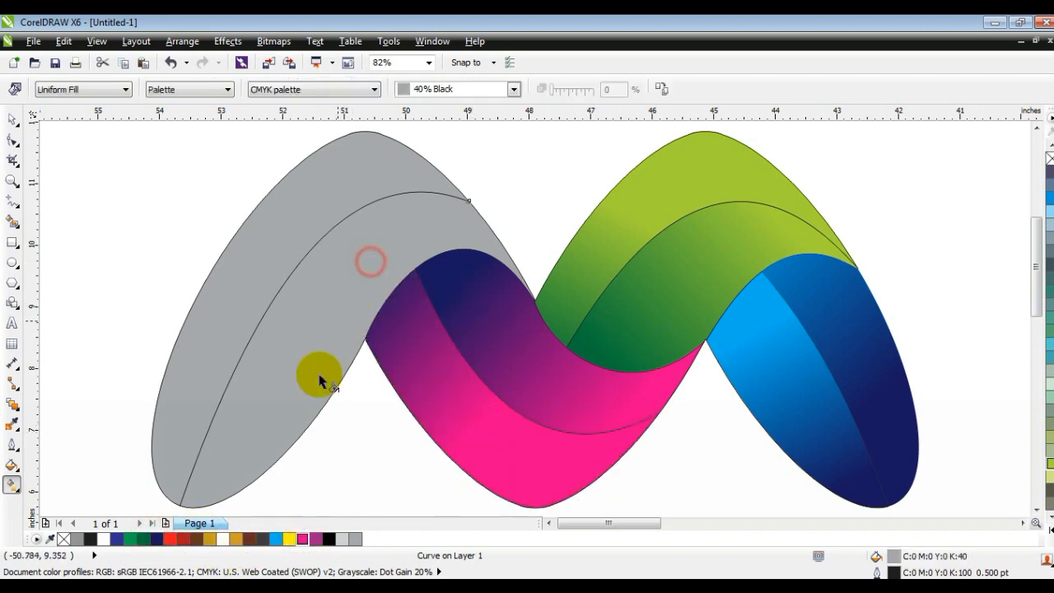
left_click_drag(183, 538, 369, 382)
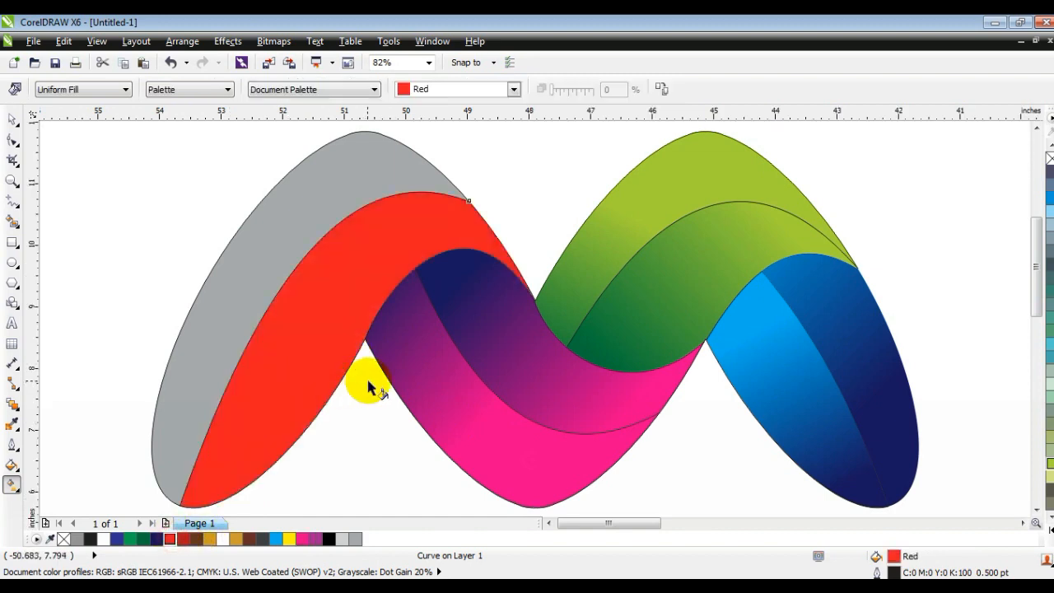
key("ctrl+z")
left_click_drag(173, 543, 320, 359)
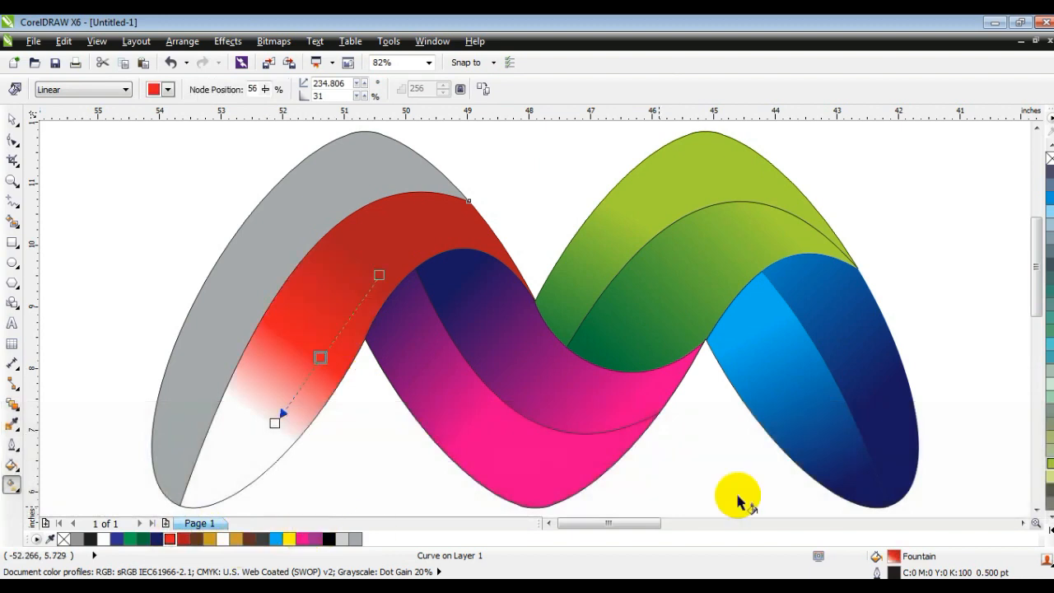
left_click(1046, 527)
left_click_drag(1033, 143, 211, 503)
left_click_drag(284, 405, 297, 387)
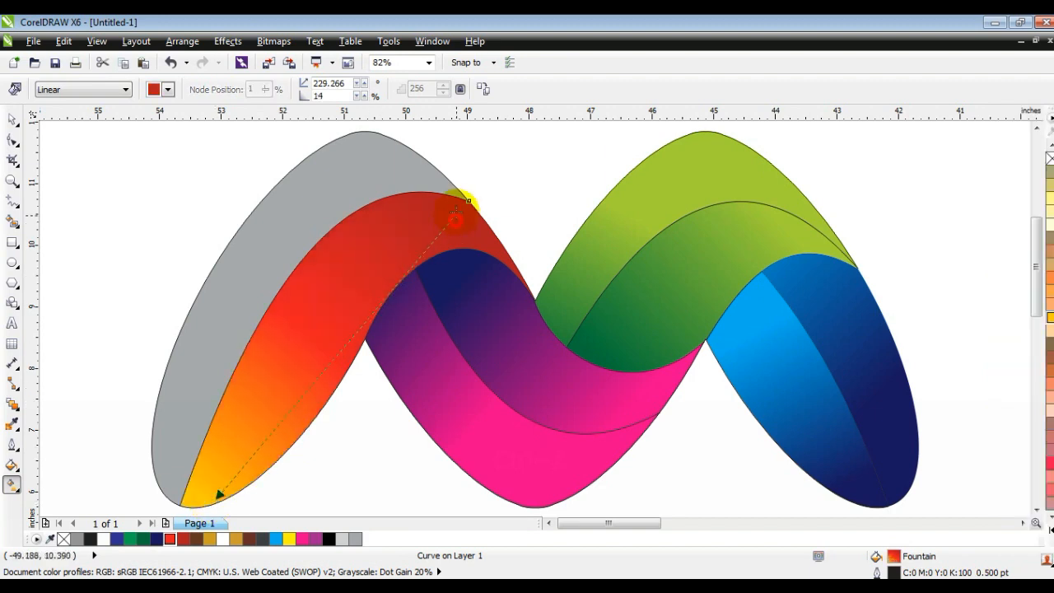
Give the first hump's outer piece a linear gradient of dark red, red in the middle and amber
left_click(282, 242)
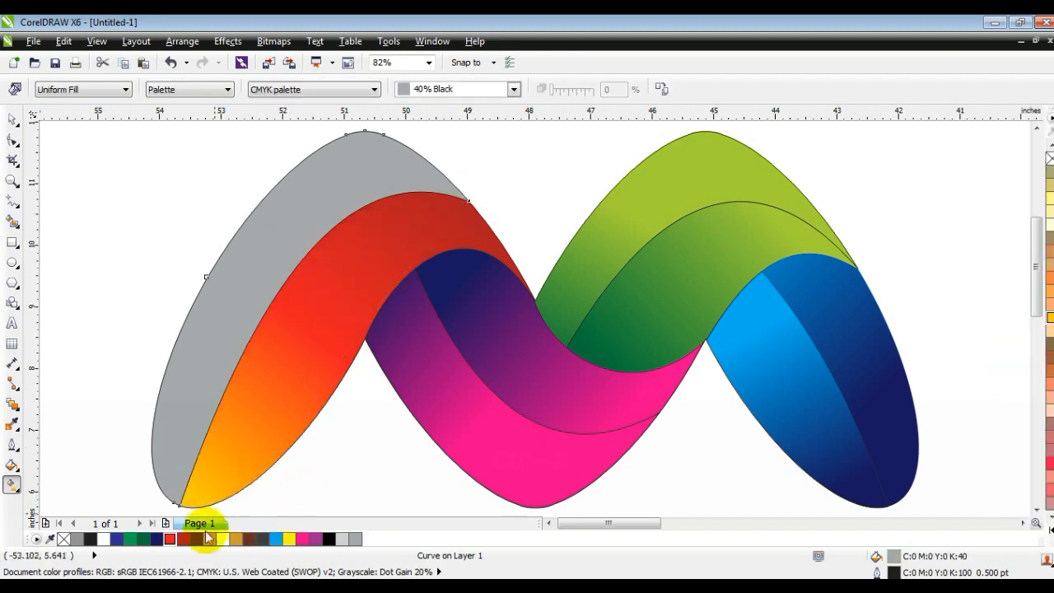
left_click(182, 541)
left_click_drag(173, 470, 341, 158)
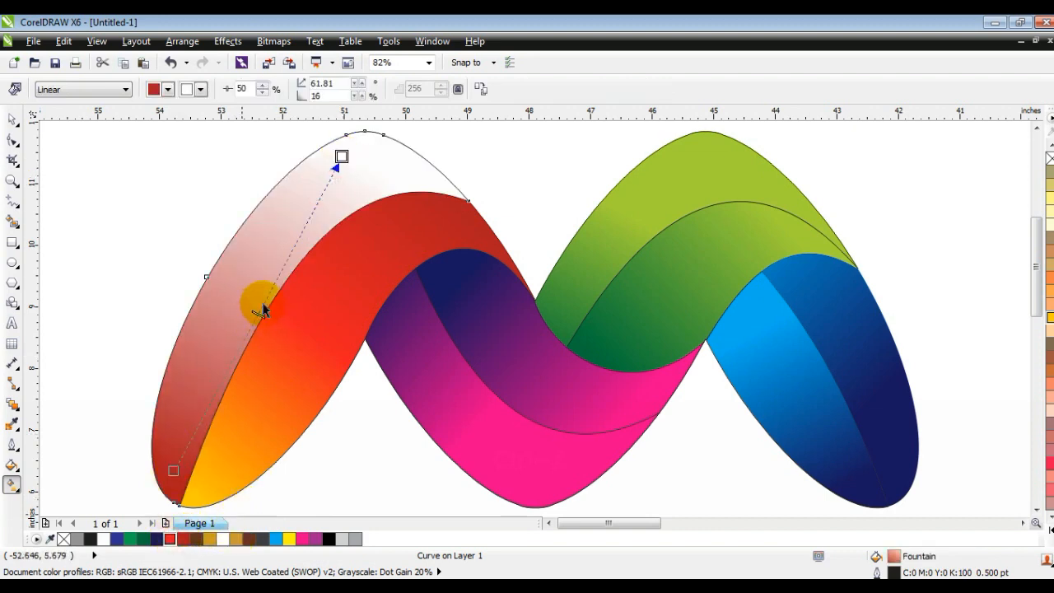
left_click_drag(262, 310, 262, 304)
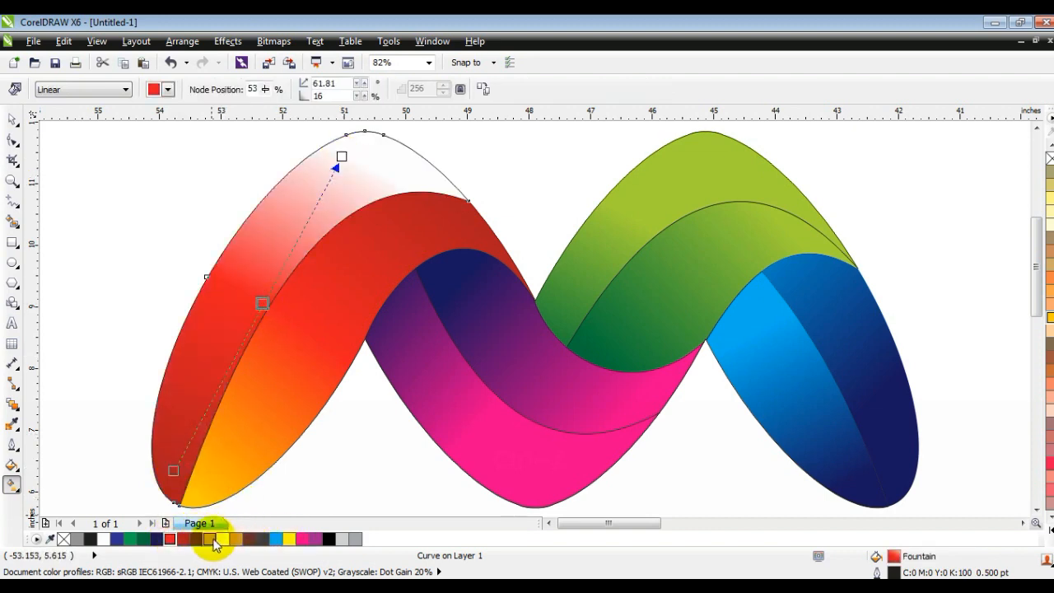
left_click_drag(344, 163, 341, 158)
Reorient the outer piece's gradient diagonally so amber fills the lower part and red the crest, with the dark red end beyond the hump
key("F3")
left_click_drag(454, 167, 307, 268)
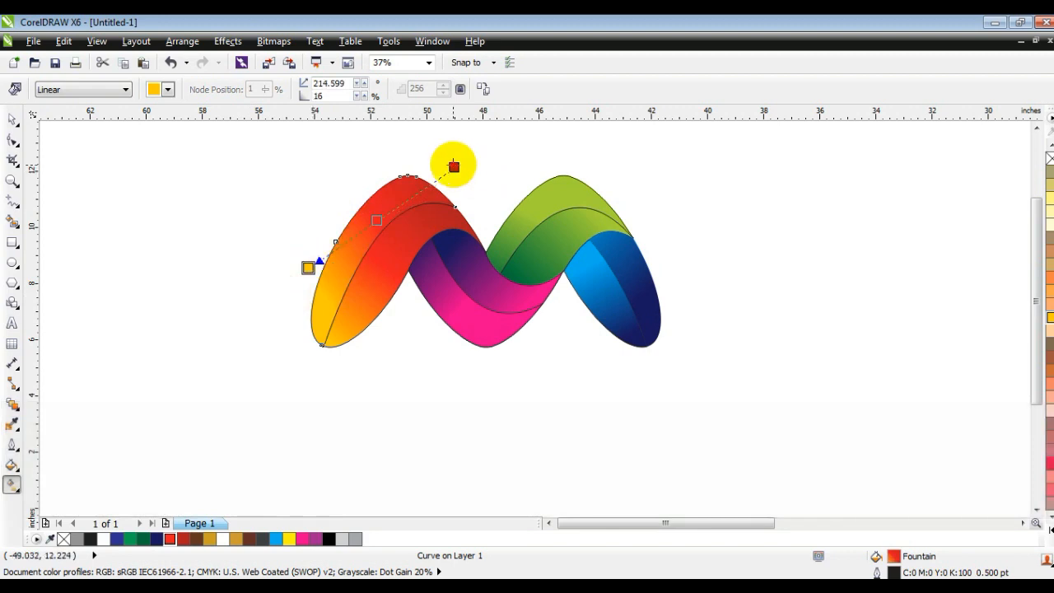
left_click_drag(454, 167, 514, 140)
left_click_drag(307, 267, 345, 231)
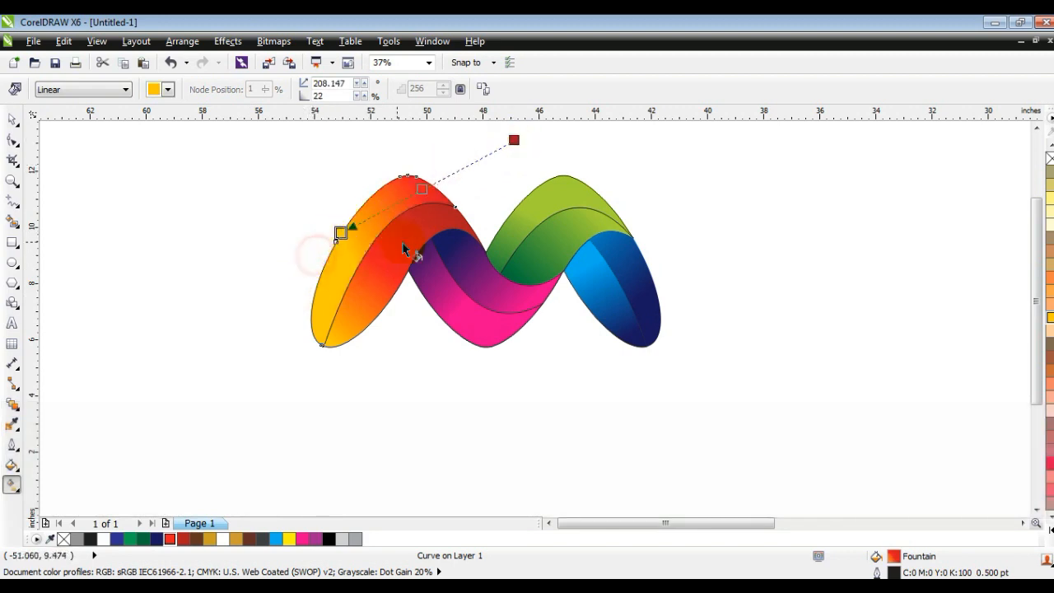
Remove the outlines from all pieces of the logo
left_click(12, 119)
left_click_drag(206, 162, 707, 371)
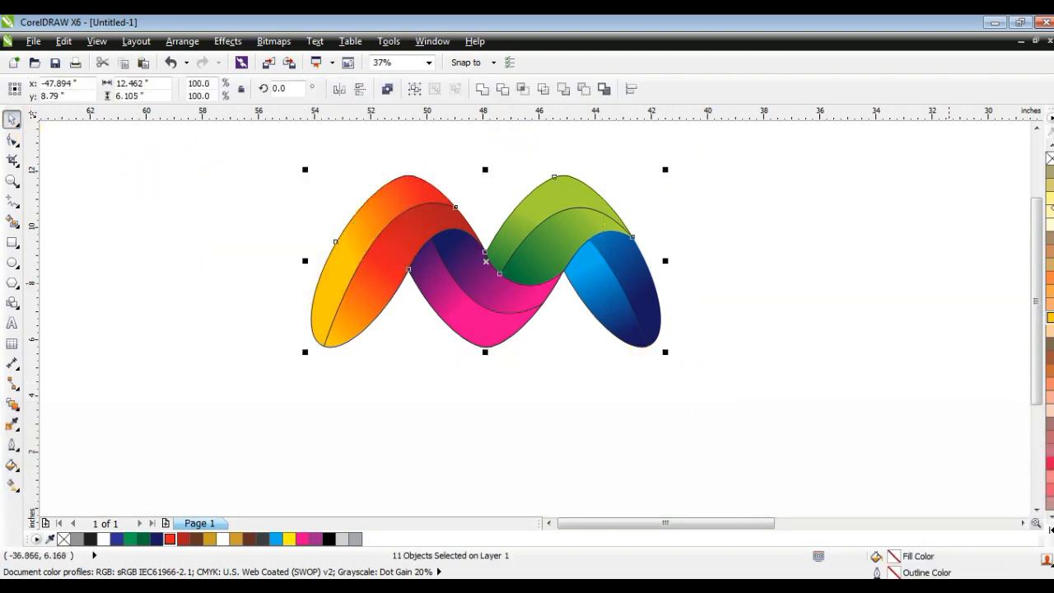
right_click(1050, 158)
left_click(878, 238)
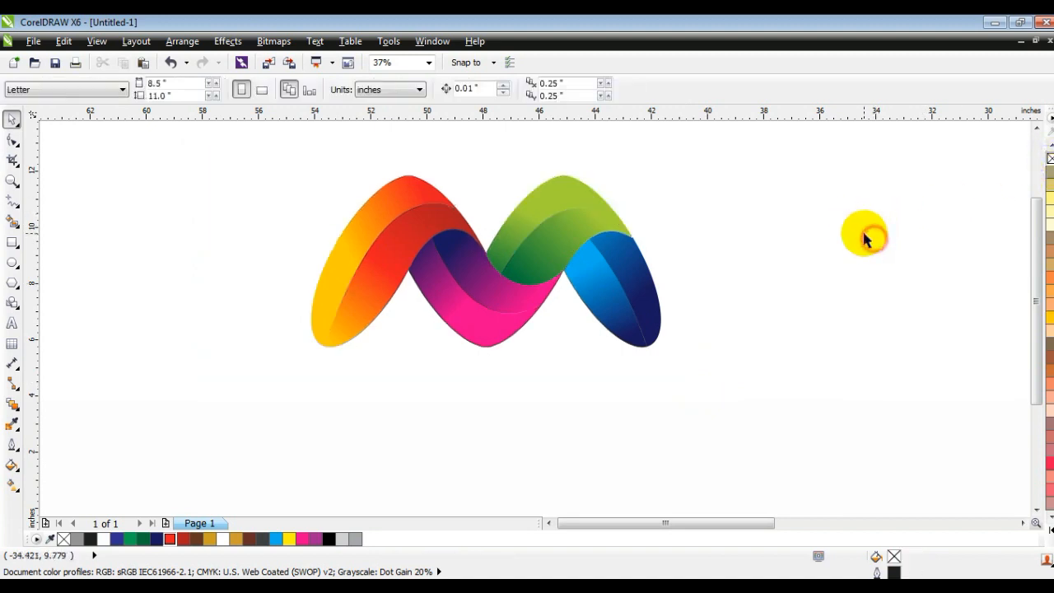
Place a black-filled background rectangle about 18.2 by 8.6 inches behind the logo
left_click(12, 242)
left_click_drag(229, 147, 741, 388)
left_click(156, 539)
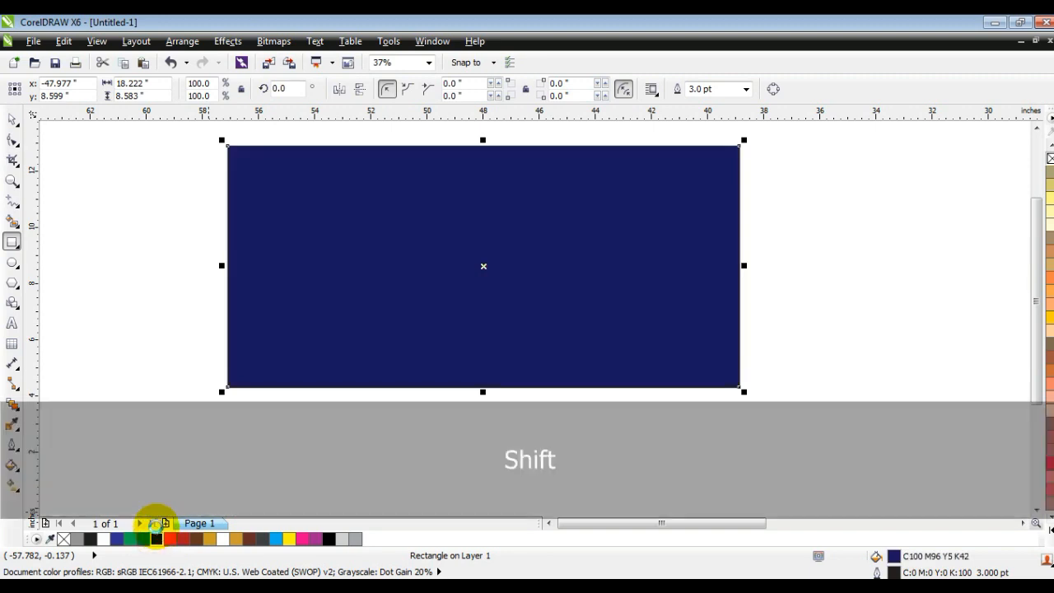
key("shift+Page_Down")
left_click(1049, 511)
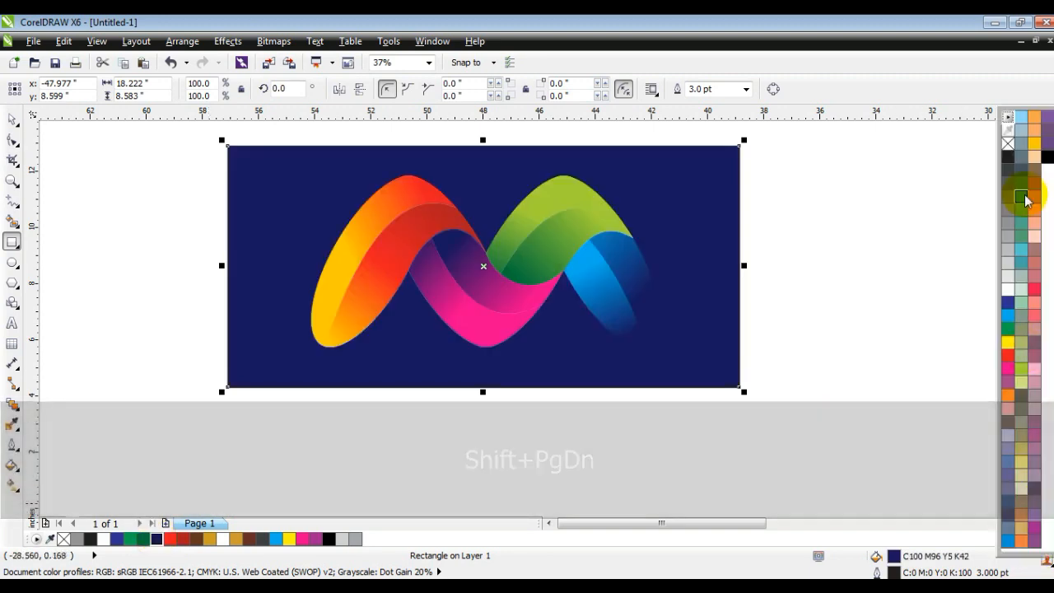
left_click(1046, 156)
left_click(11, 122)
left_click(63, 266)
Extend the dark blue end of the gradient on the last leg's inner piece past its lower tip to lighten the piece
left_click(618, 313)
key("g")
left_click_drag(625, 336, 630, 375)
Reposition the gradient on the last leg's outer piece so it runs from lighter blue at the upper end to dark blue near the tip
left_click(654, 305)
left_click_drag(651, 288, 683, 176)
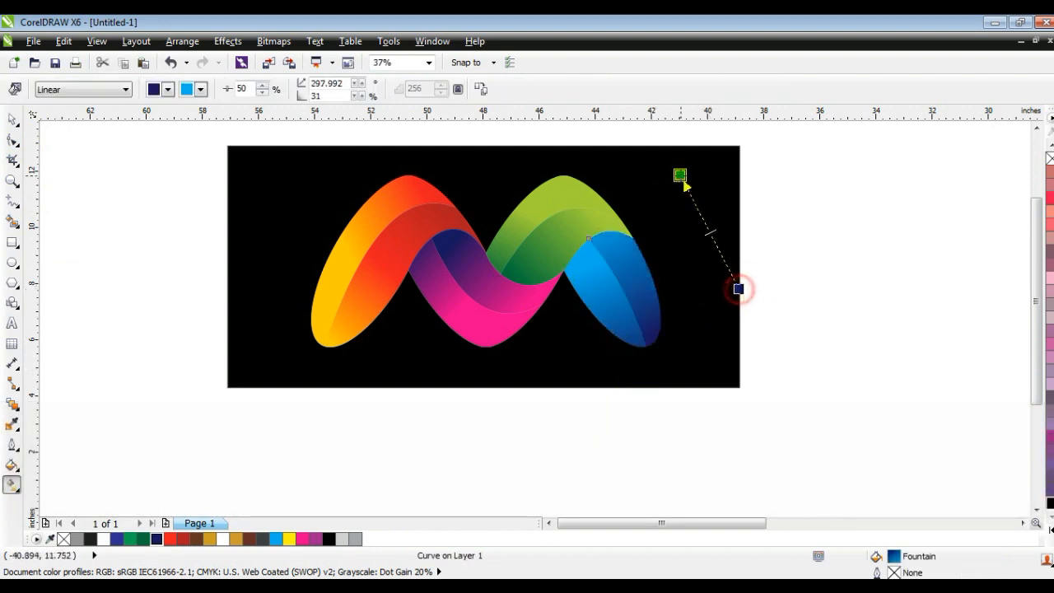
left_click_drag(738, 289, 776, 260)
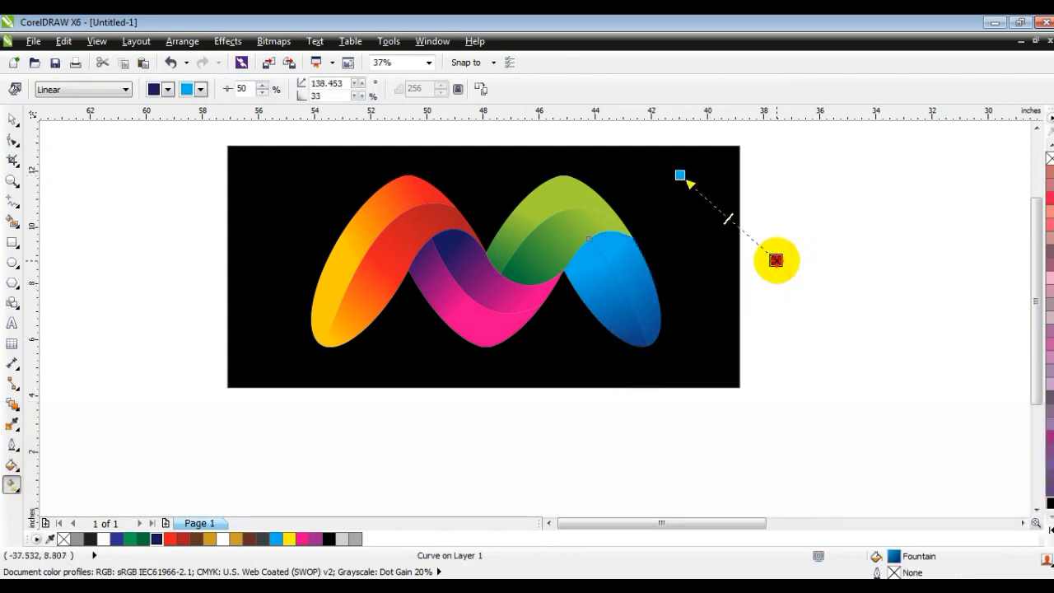
left_click_drag(774, 265, 738, 272)
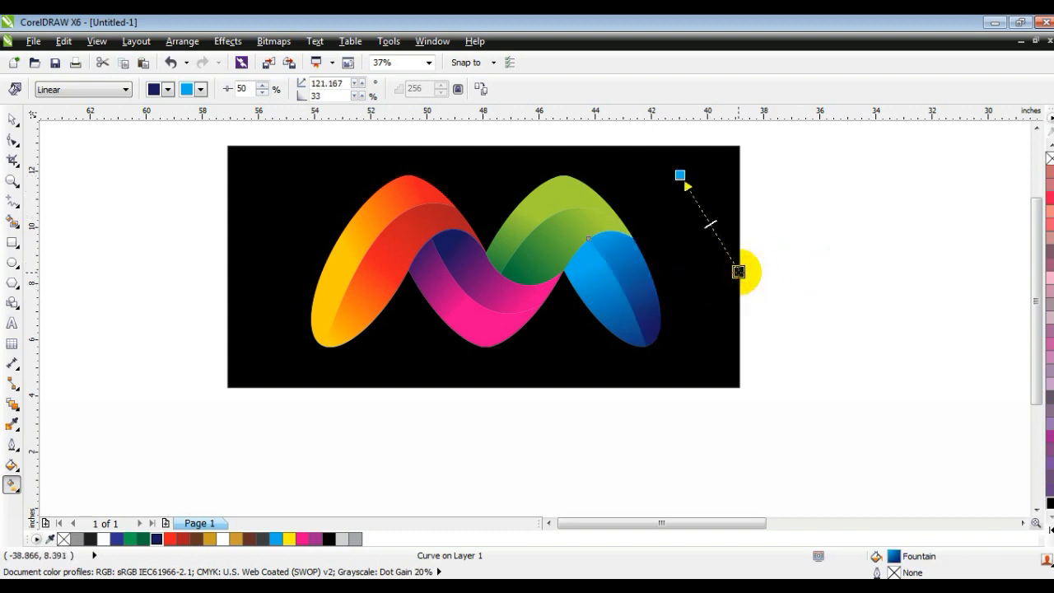
Examine the finished logo on its black background in a close-up view with nothing selected
left_click(10, 134)
left_click(111, 235)
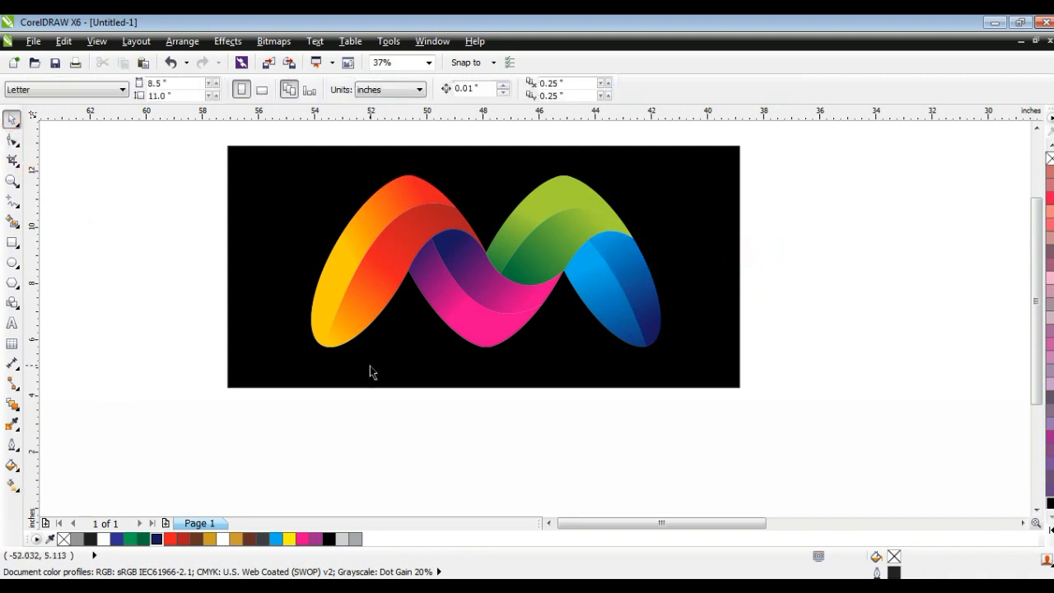
left_click(334, 369)
key("shift+F2")
key("Escape")
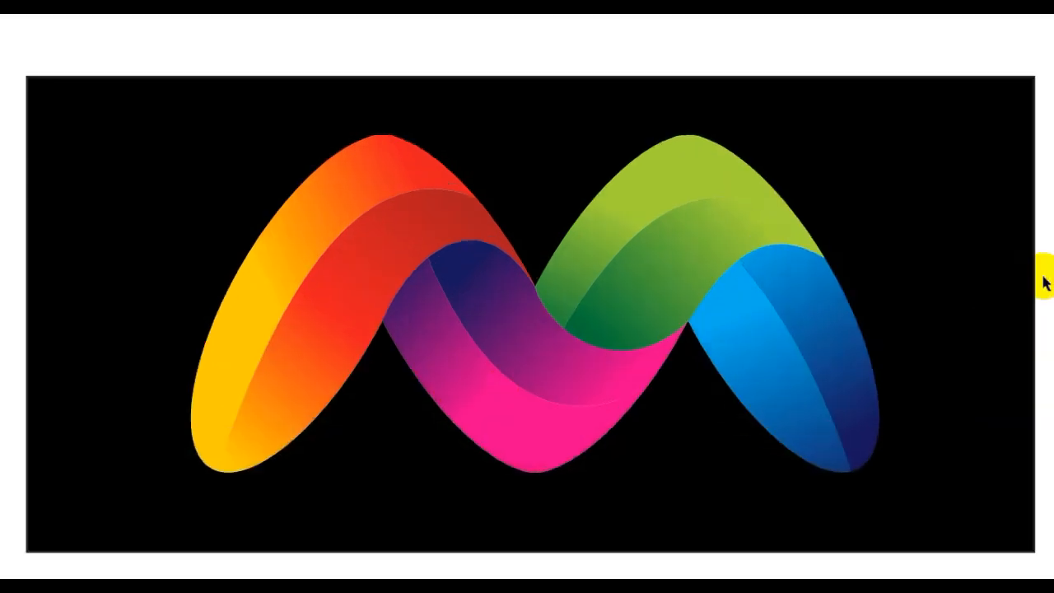